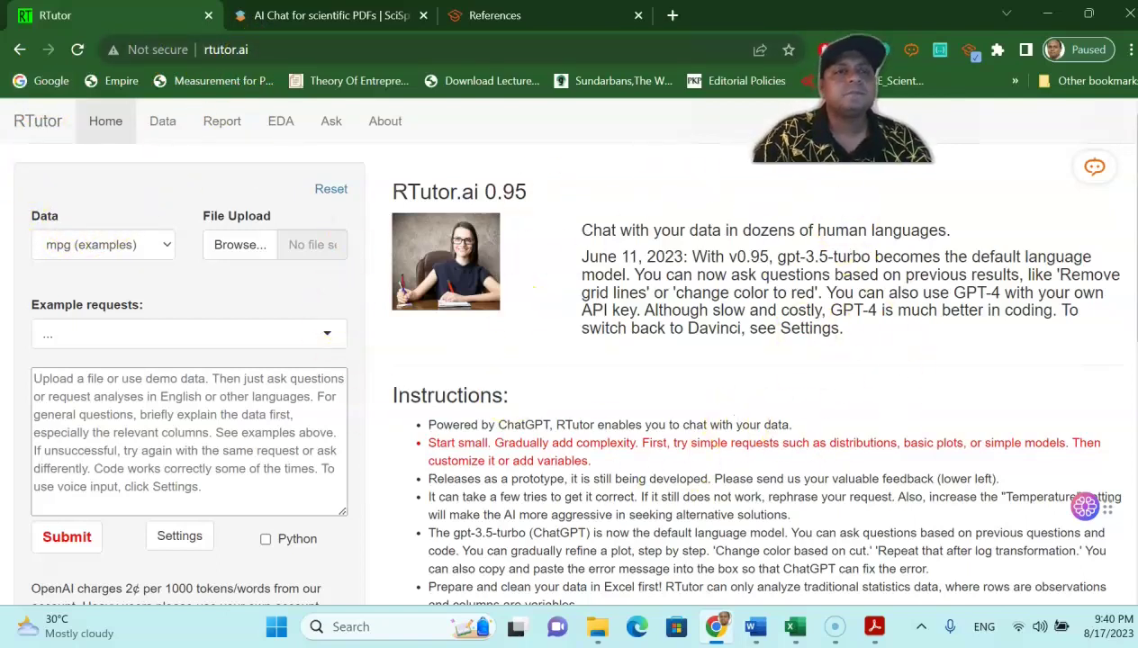
- Select the mpg example dataset, load the "Boxplot, ggplot2" example request and submit it
left_click(167, 250)
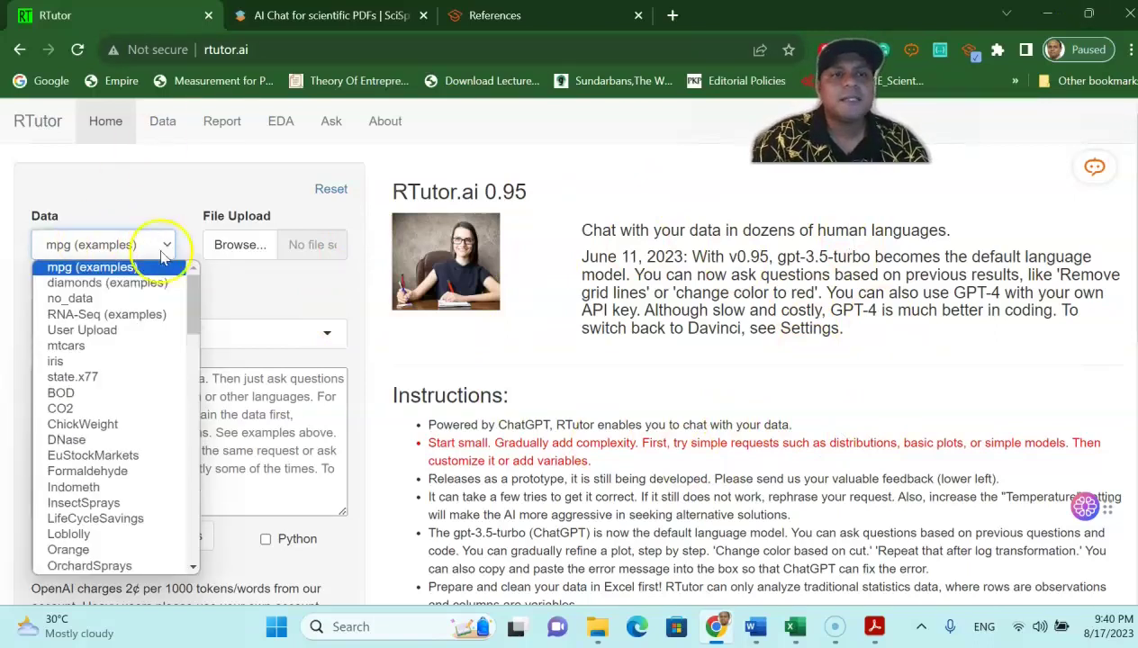
left_click(117, 268)
left_click(155, 339)
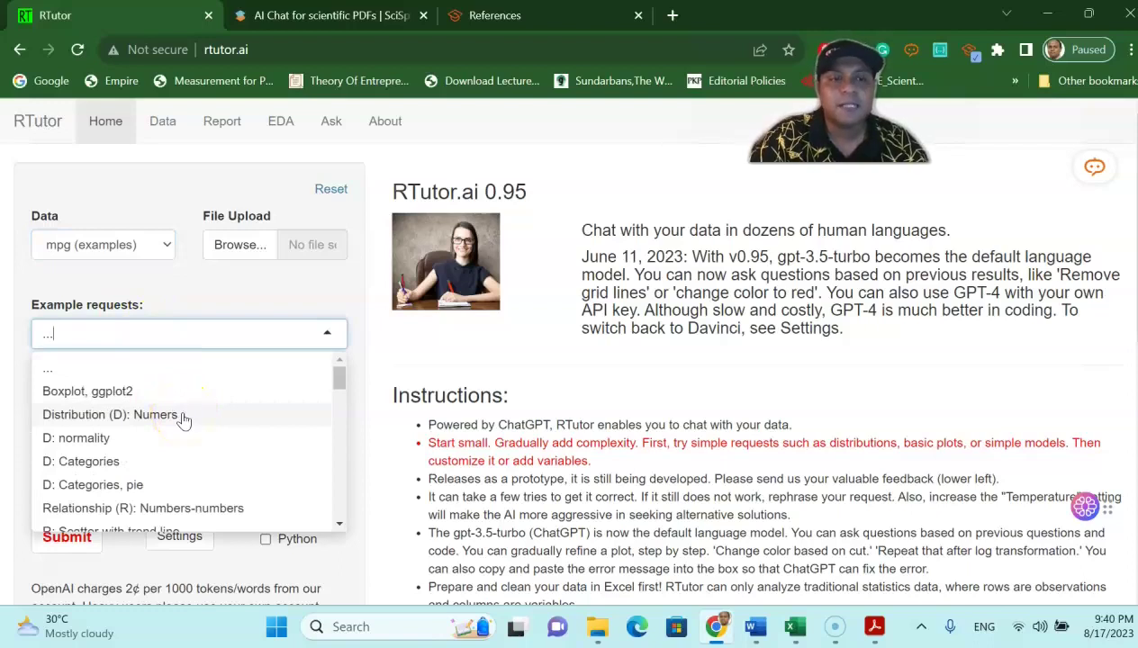
left_click(93, 393)
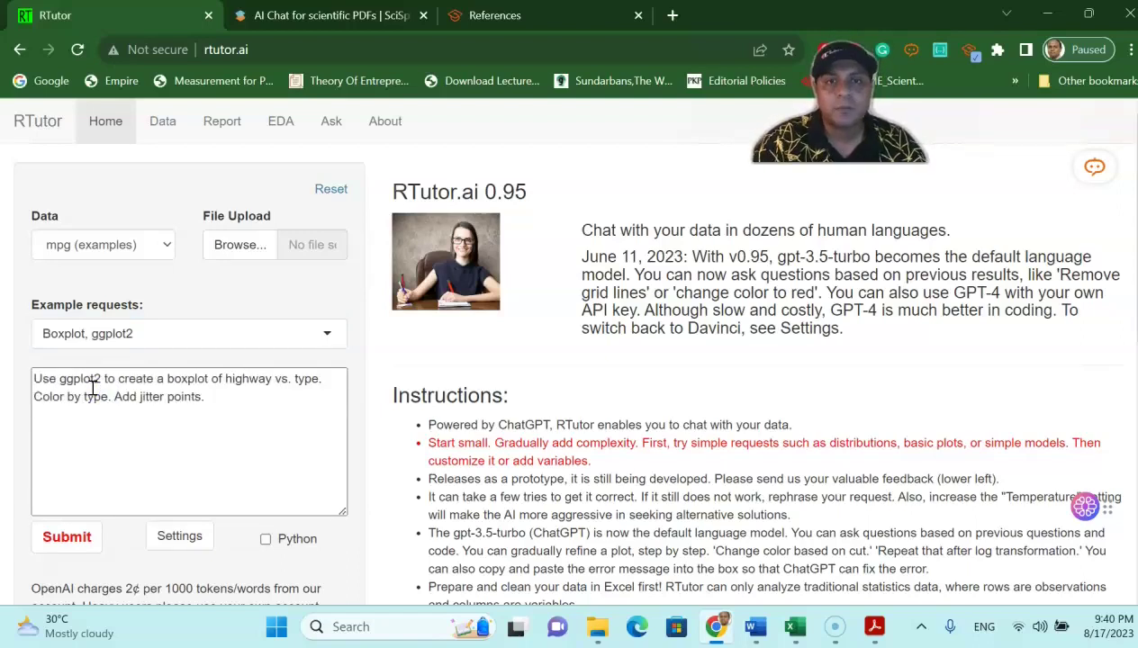
left_click(100, 453)
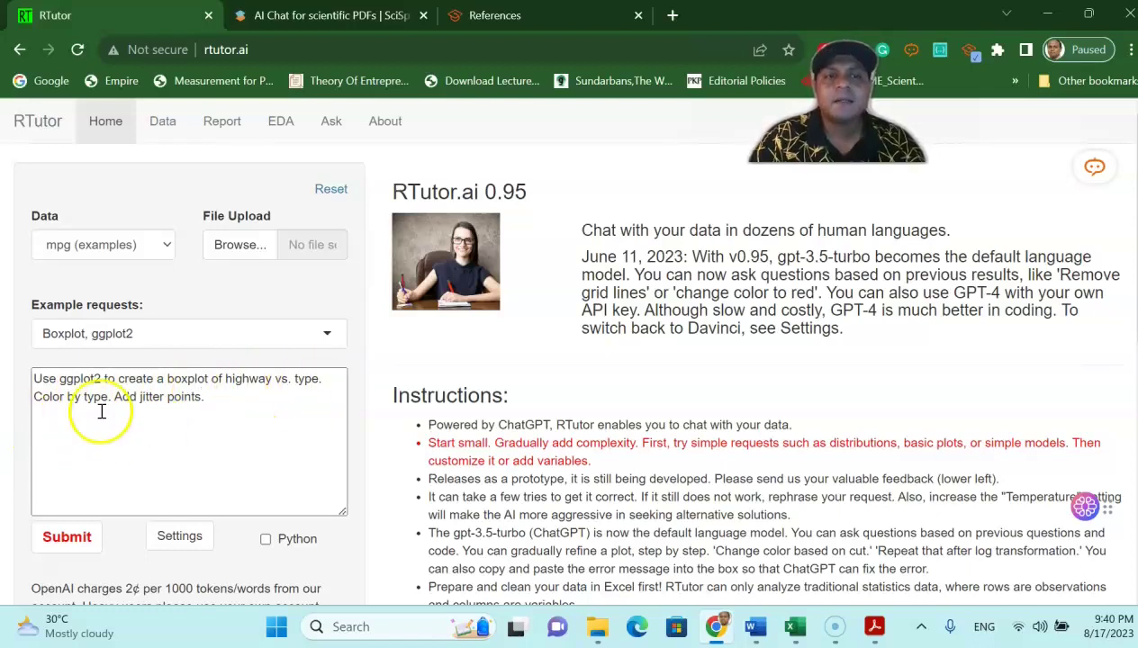
left_click(69, 537)
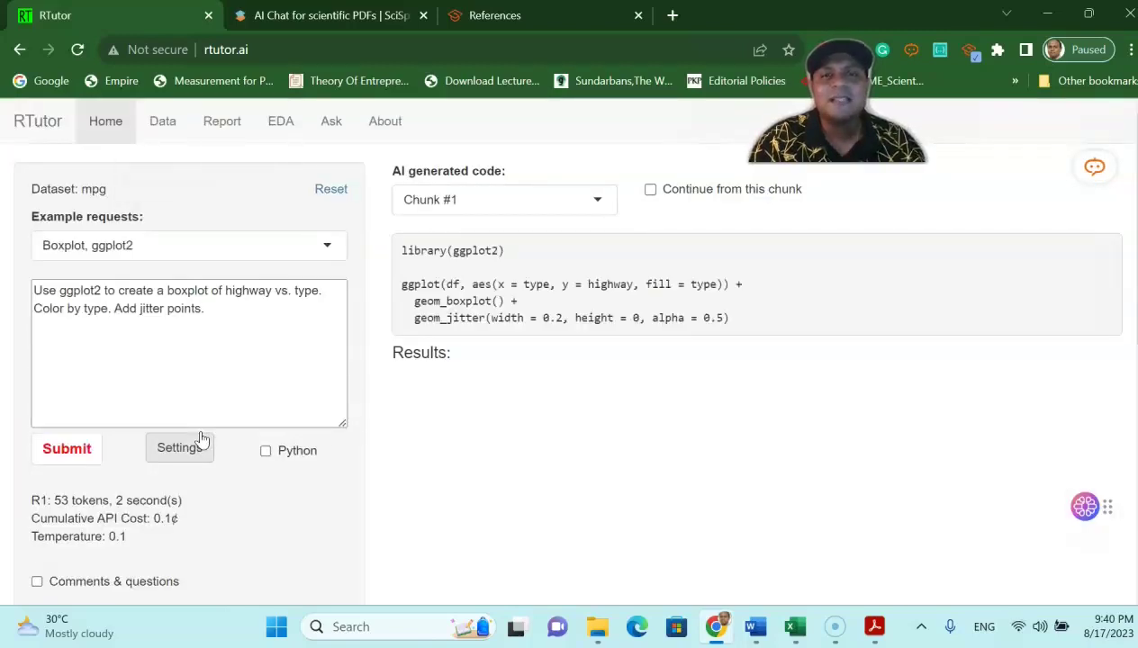
- Examine the generated ggplot2 code and the boxplot of highway by type
scroll(688, 475, "down", 2)
scroll(688, 475, "down", 3)
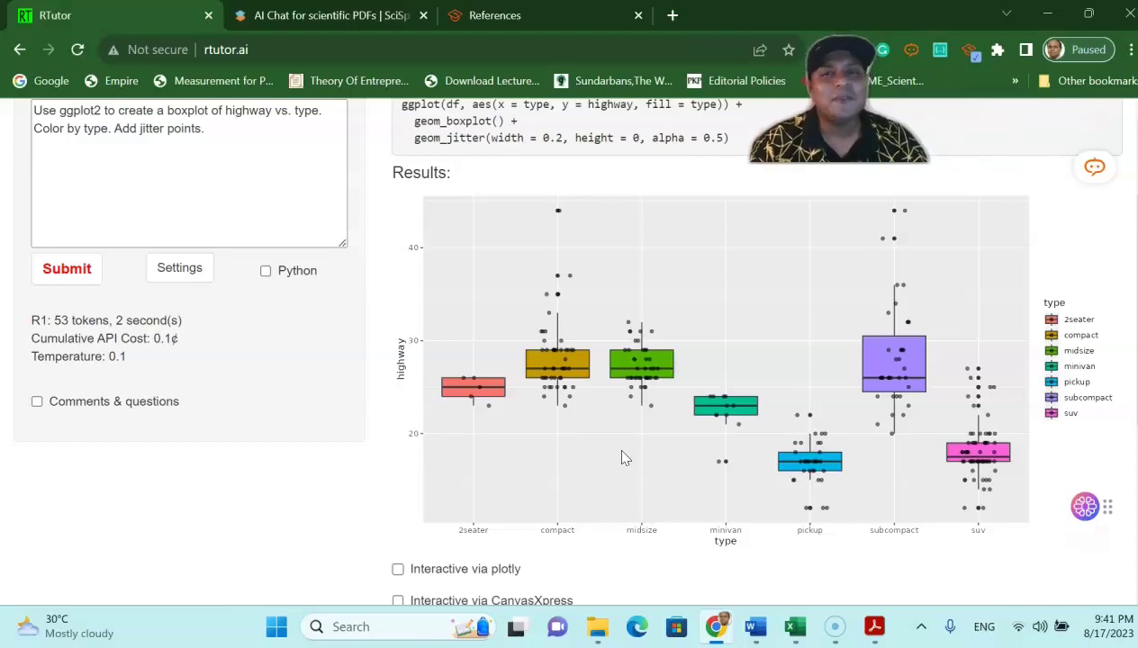
scroll(622, 457, "up", 1)
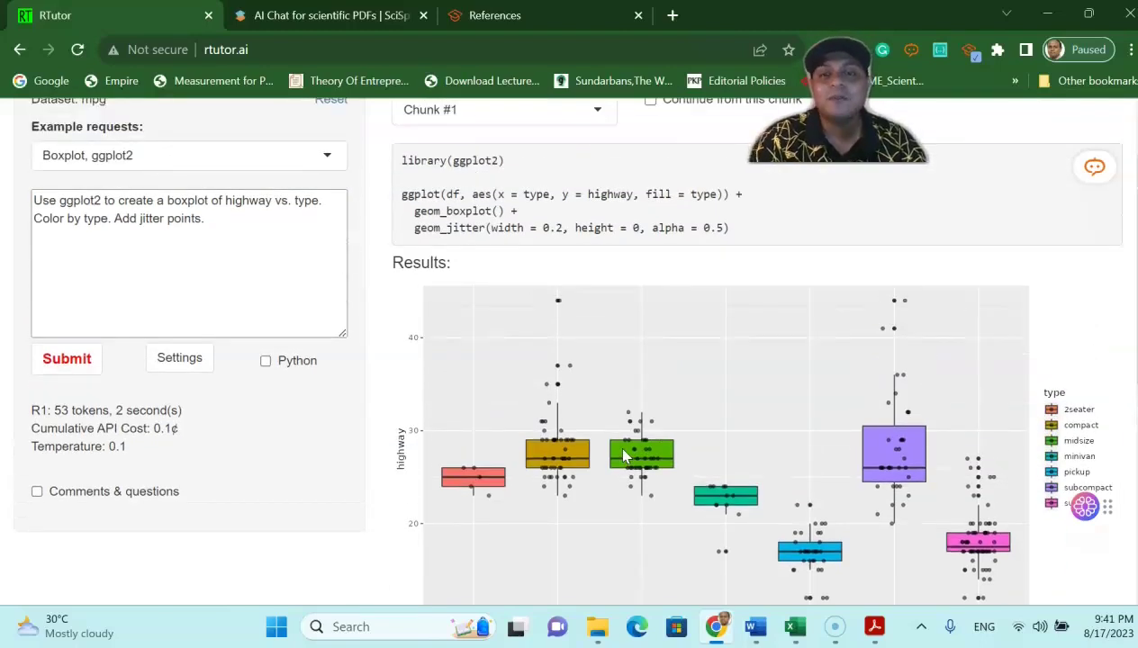
scroll(624, 457, "down", 1)
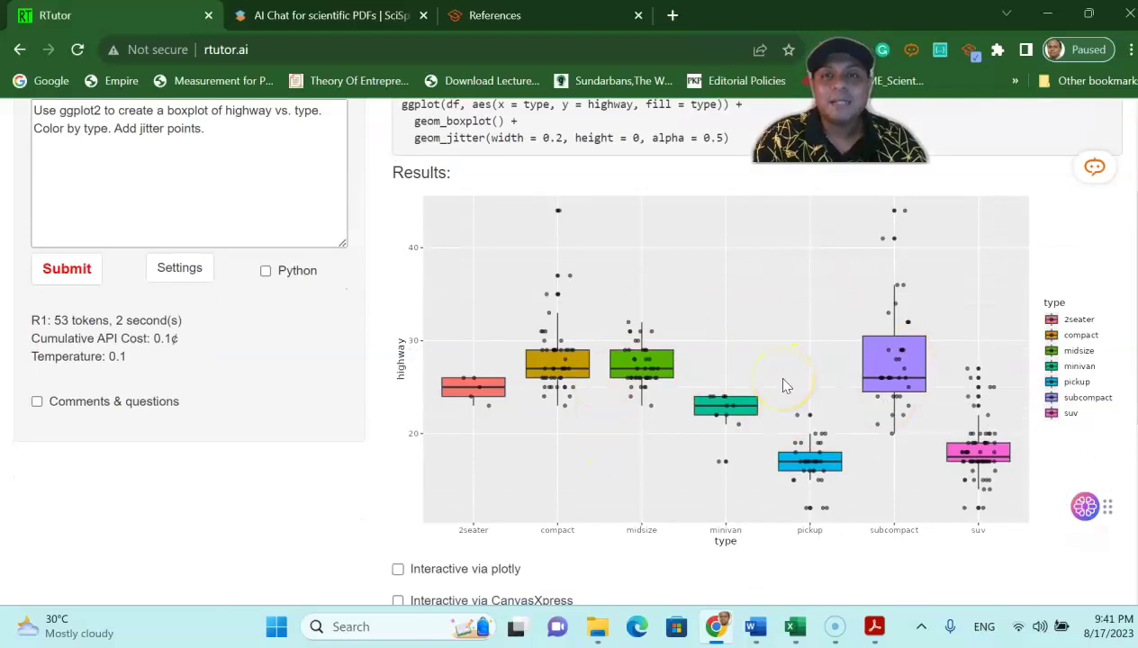
scroll(783, 386, "up", 1)
left_click_drag(400, 160, 740, 225)
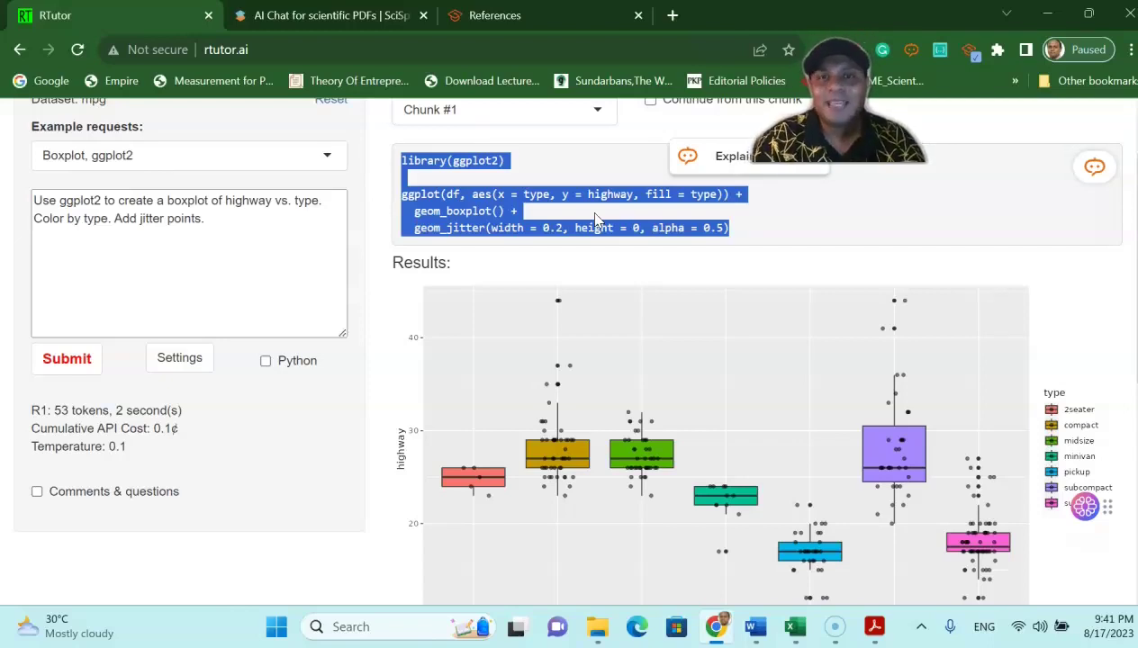
scroll(630, 222, "down", 1)
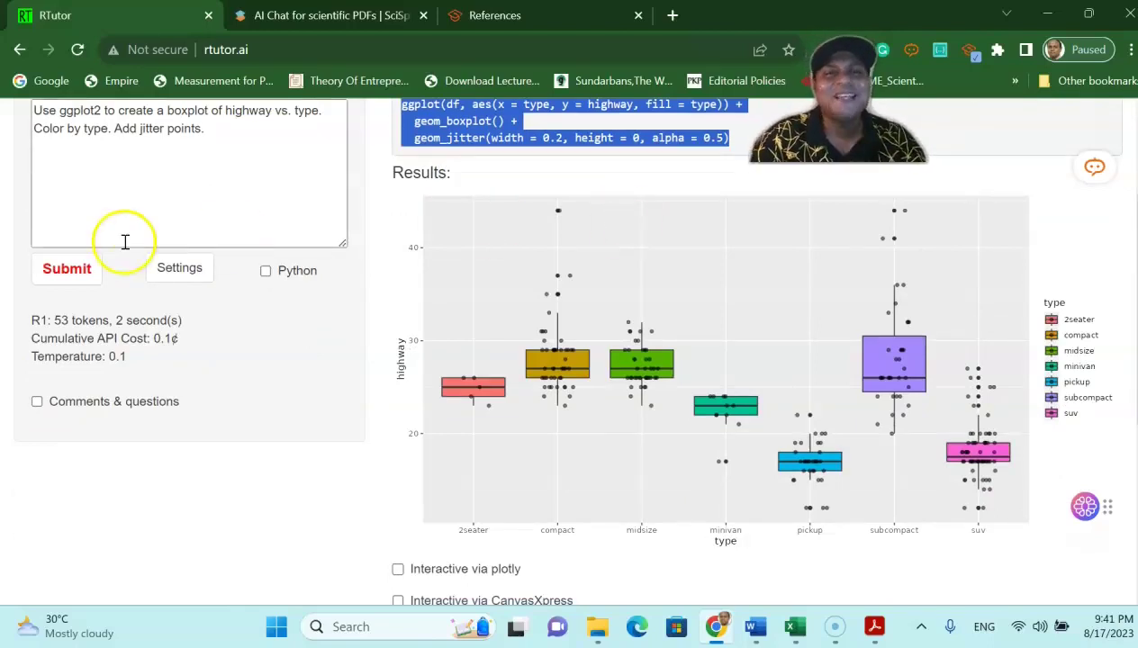
- Load the "D: Categories, pie" example request for a pie chart based on type and submit it
scroll(124, 243, "up", 2)
left_click(176, 245)
scroll(162, 311, "down", 1)
scroll(149, 306, "down", 1)
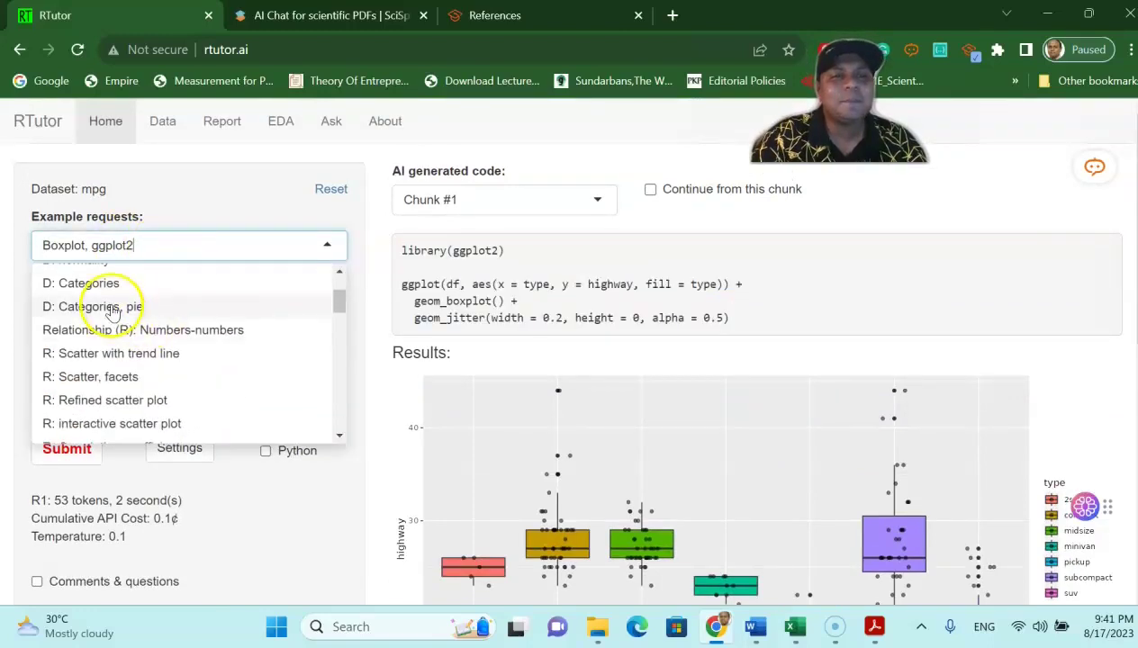
left_click(122, 303)
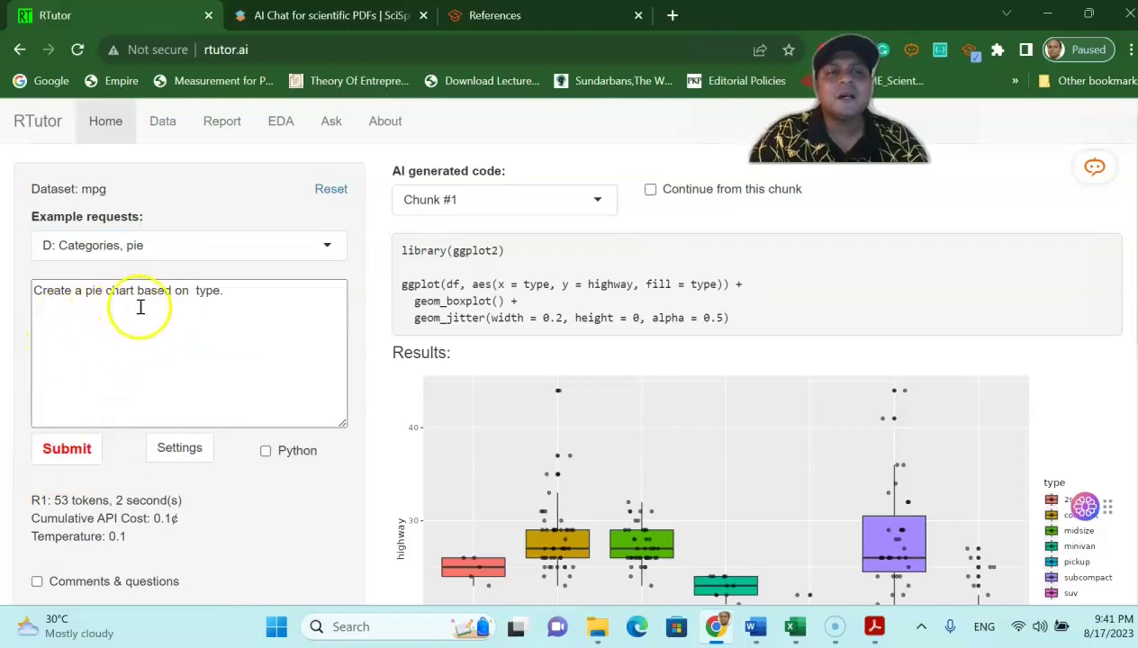
left_click(68, 449)
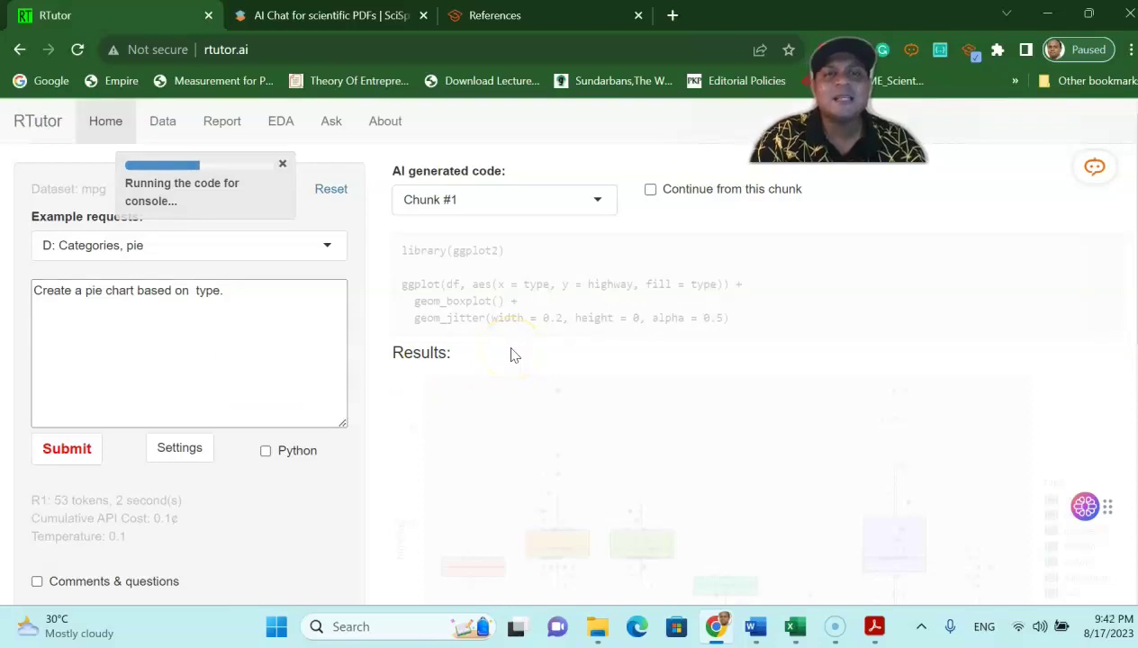
- Examine the pie chart of vehicle types together with its legend and generated code
scroll(509, 355, "down", 1)
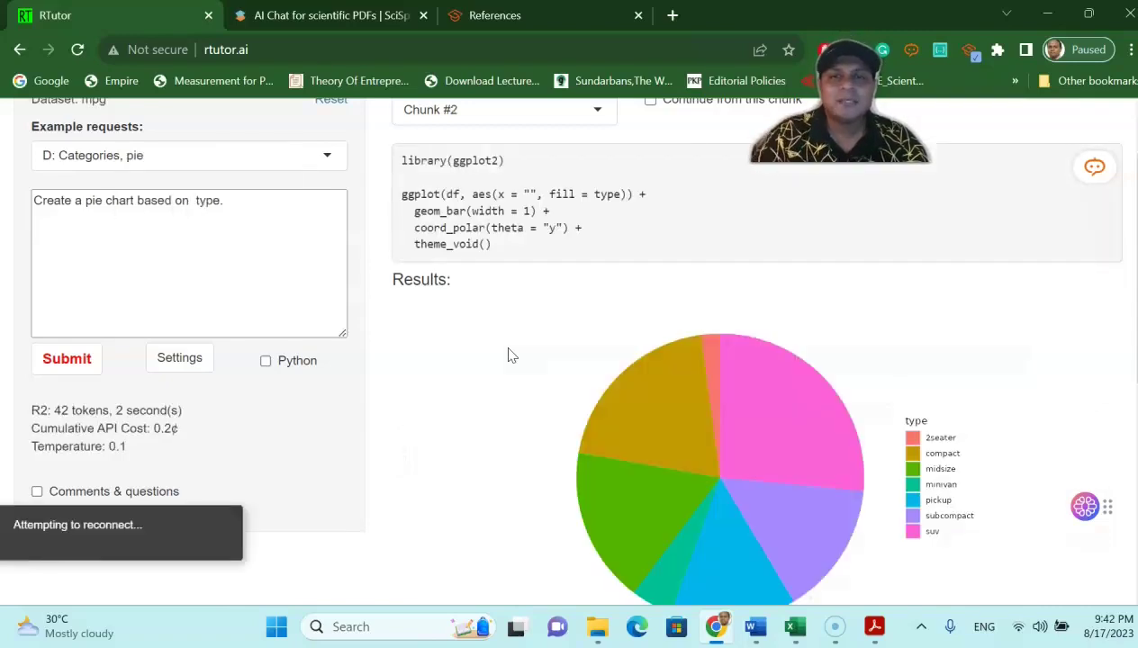
scroll(572, 330, "down", 1)
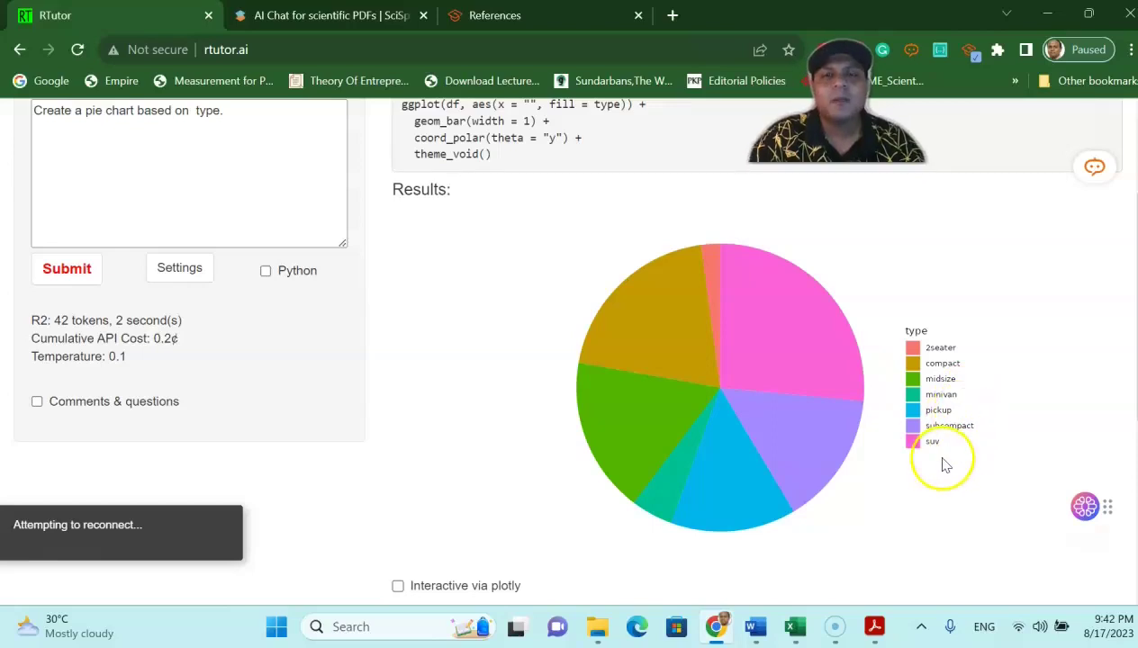
scroll(763, 420, "up", 1)
scroll(762, 482, "down", 1)
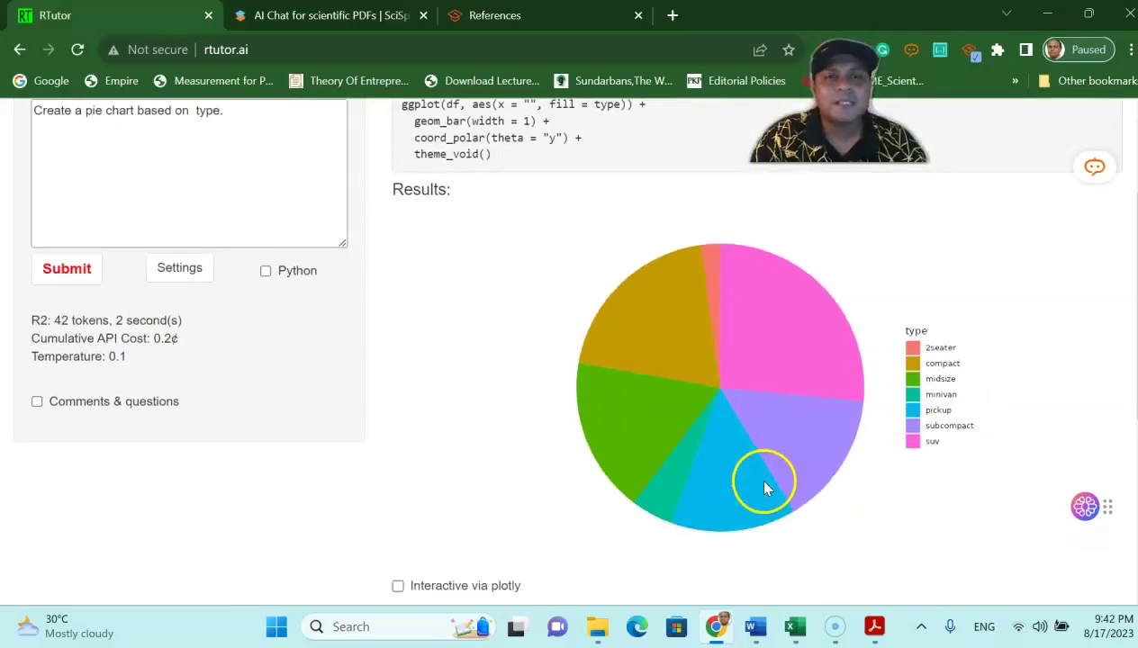
scroll(765, 488, "up", 1)
scroll(764, 486, "up", 1)
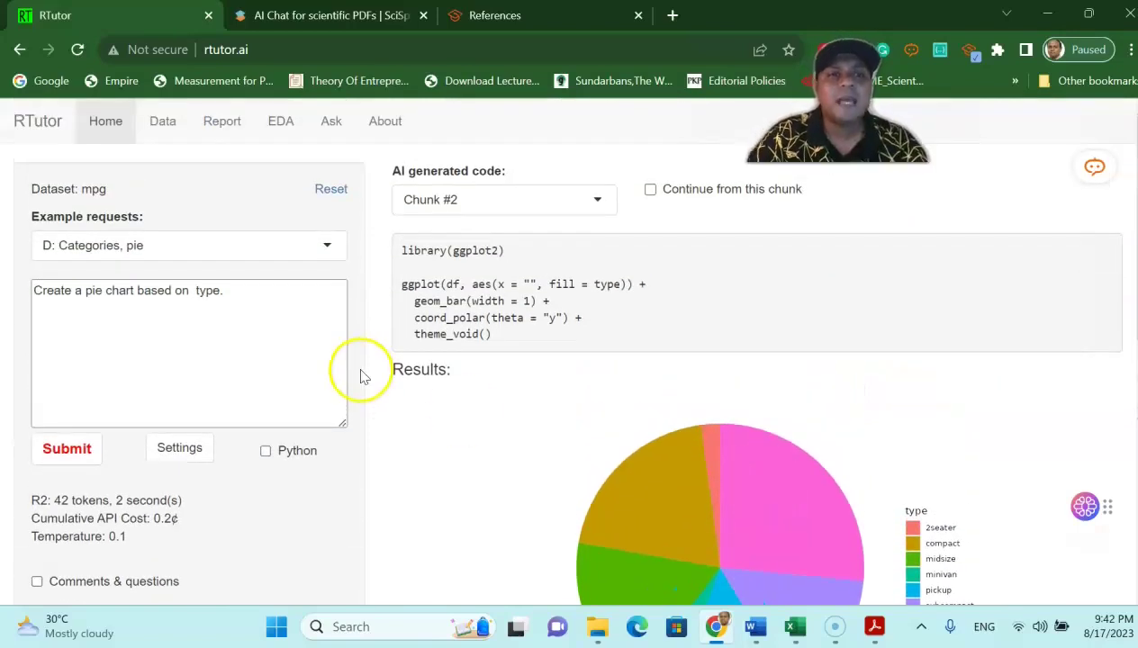
- Reset the session, upload the "Meta Analysis_Descriptive statistics" file from the Desktop and accept the detected data types
left_click(331, 189)
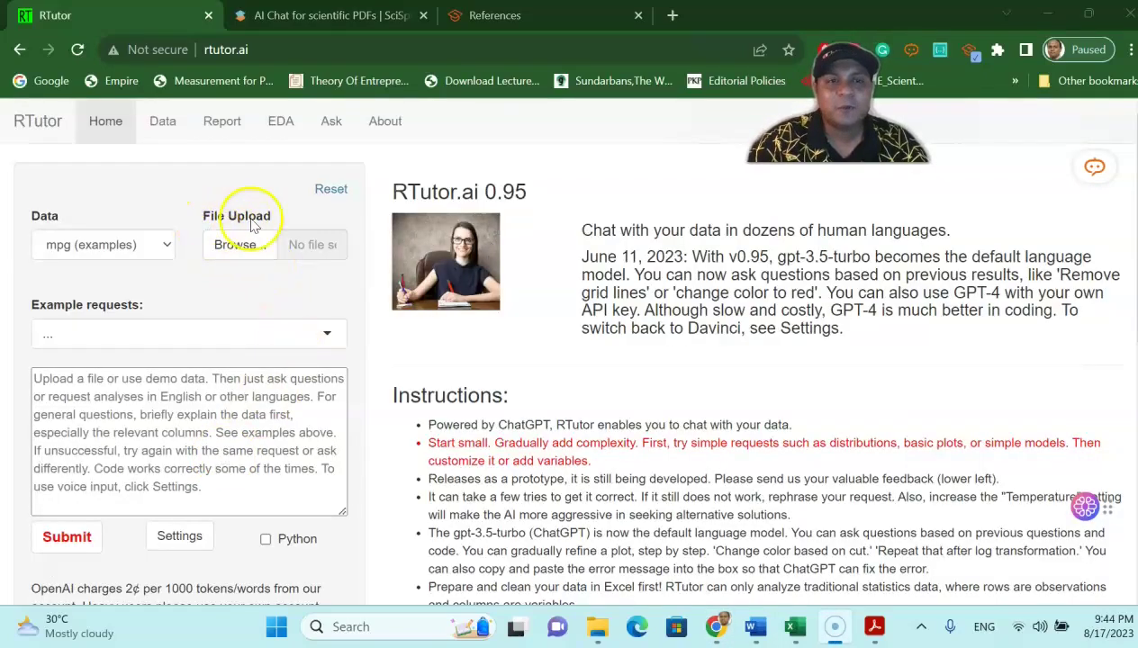
left_click(231, 246)
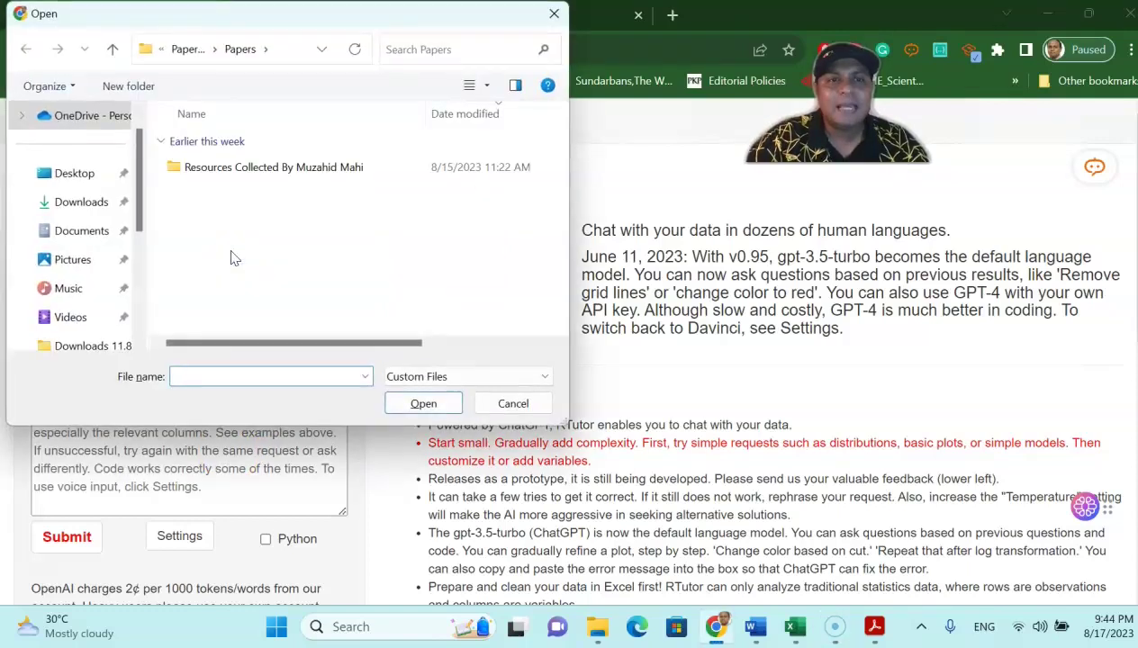
left_click(75, 173)
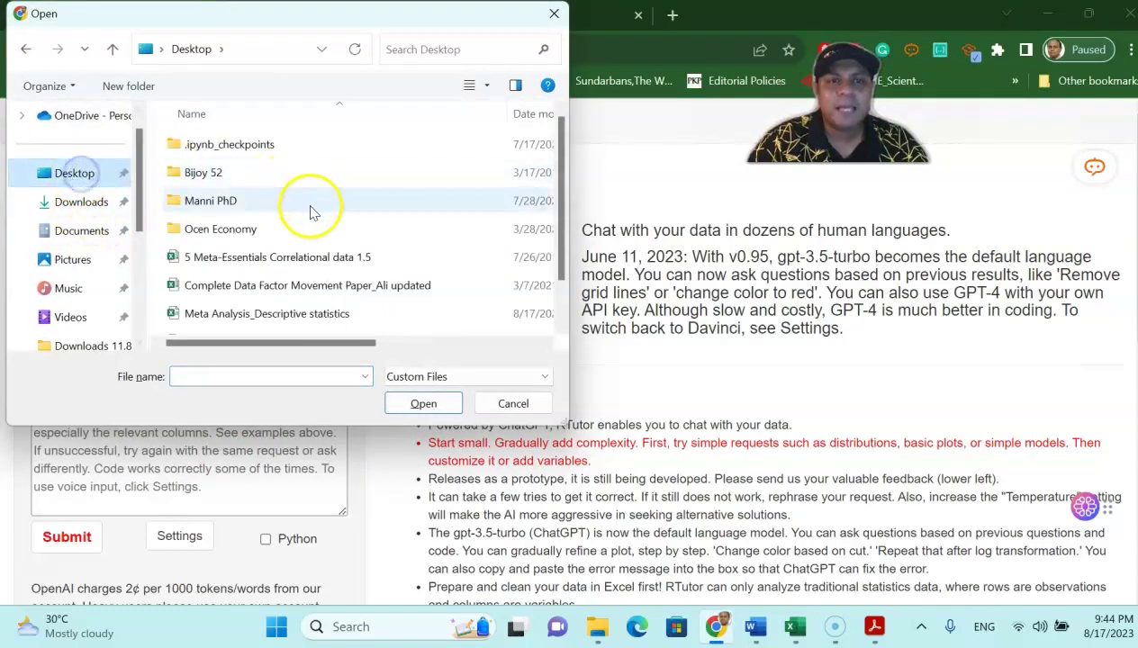
scroll(313, 213, "down", 1)
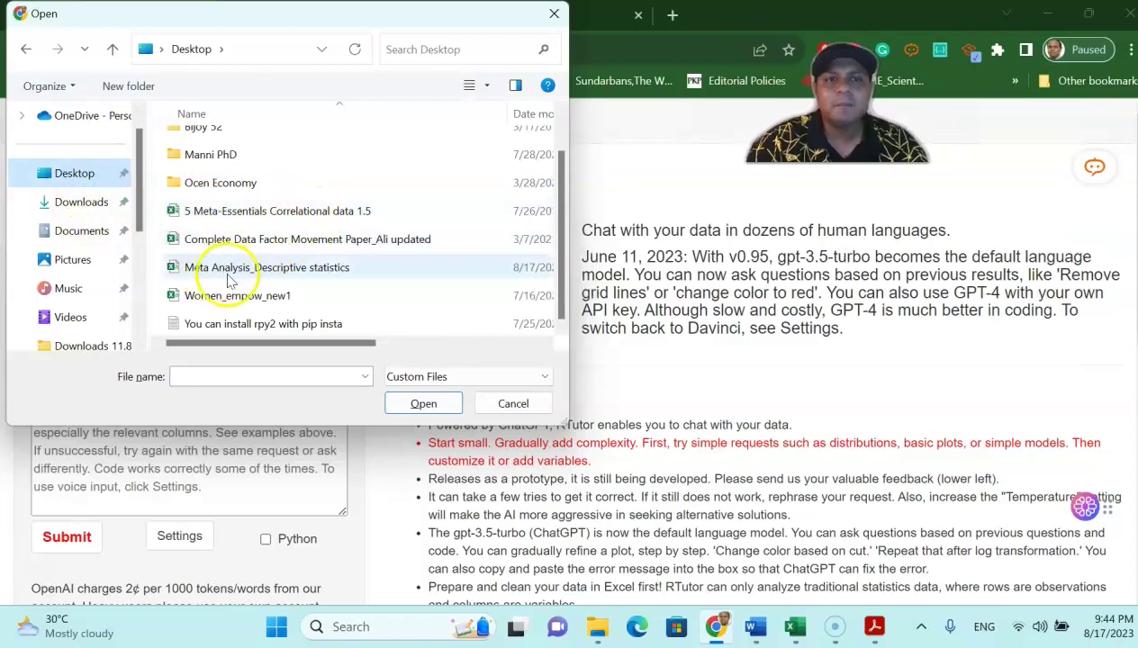
left_click(332, 266)
left_click(402, 404)
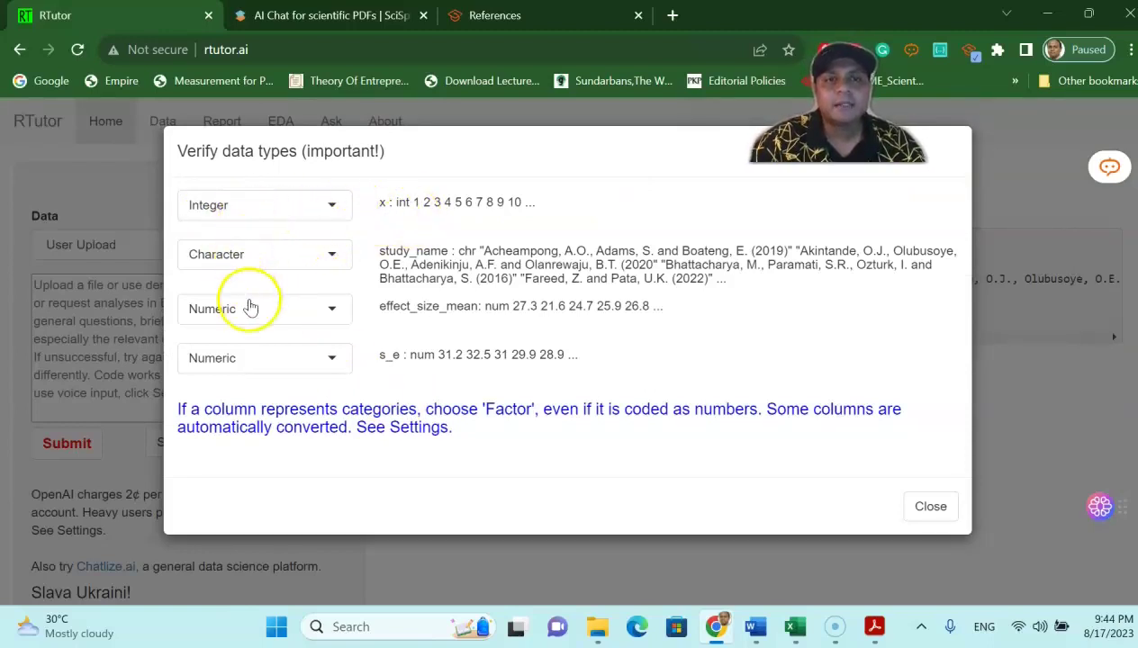
left_click(927, 508)
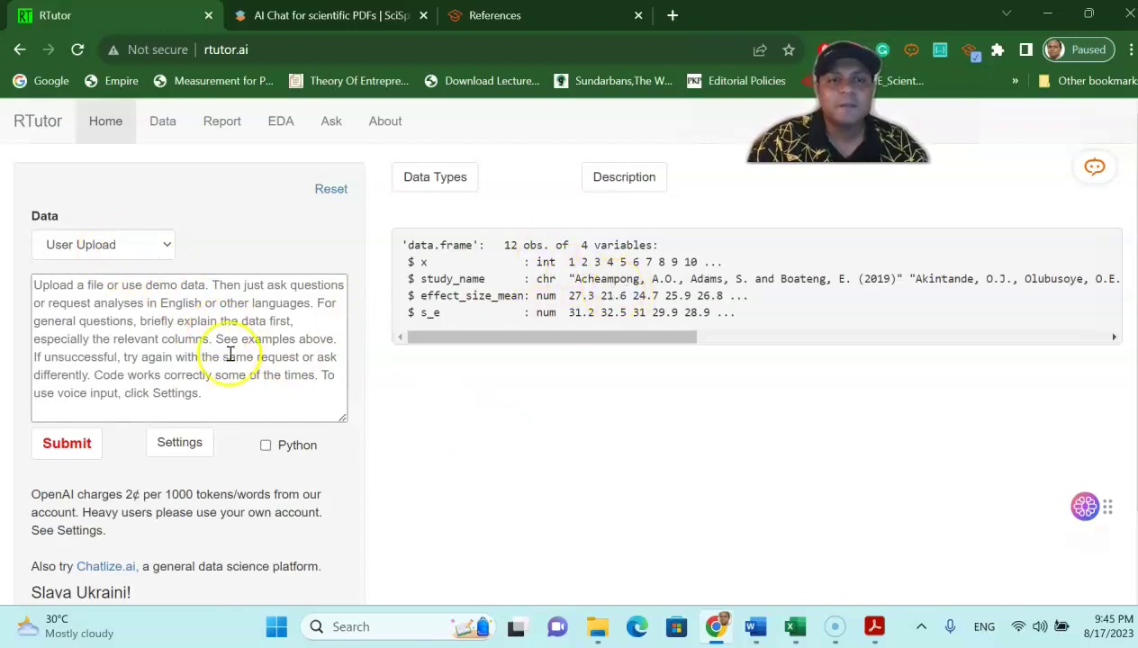
- Submit a request to "find out funnel plot" for the uploaded meta-analysis data
left_click(116, 320)
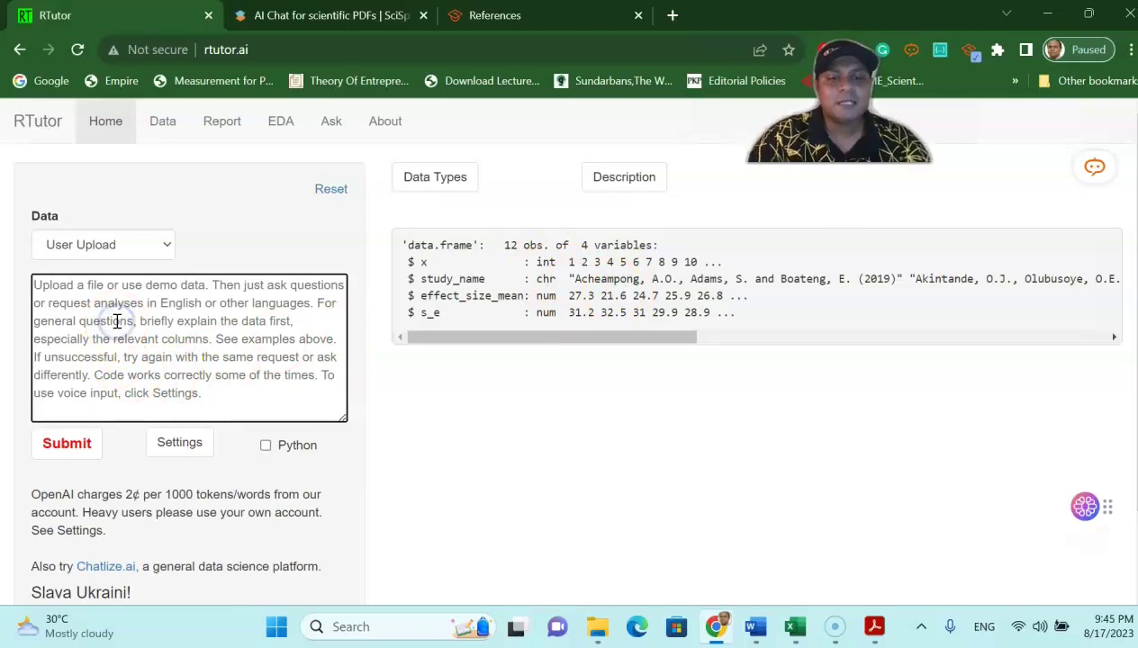
type("do meta analysis and find")
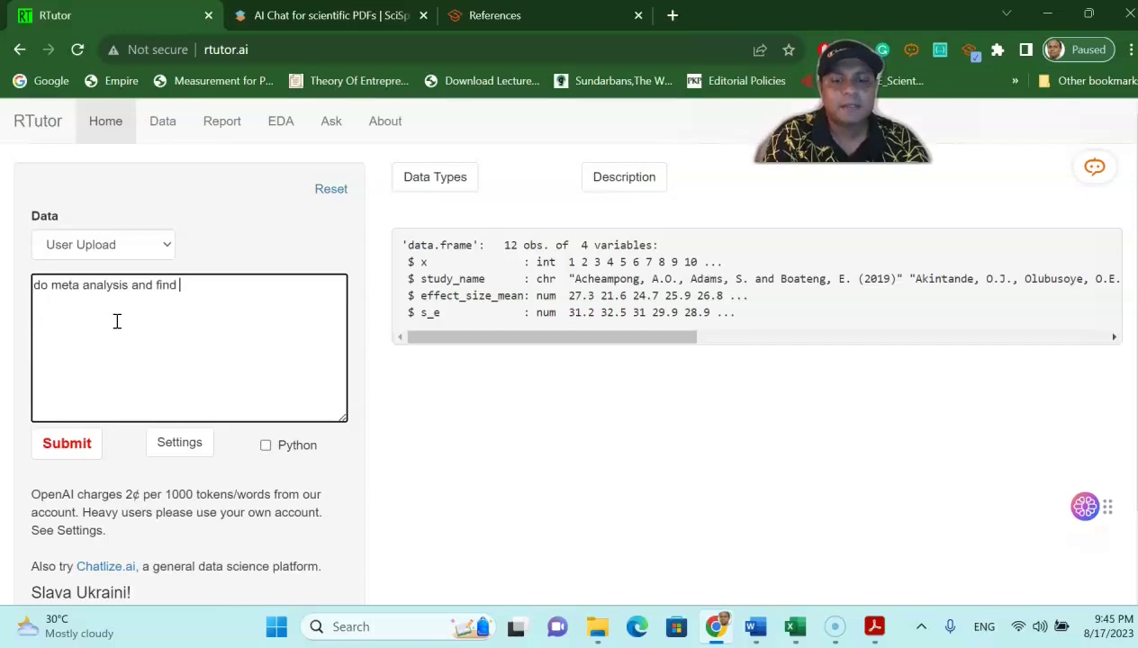
type(" out funnel plot")
left_click(88, 449)
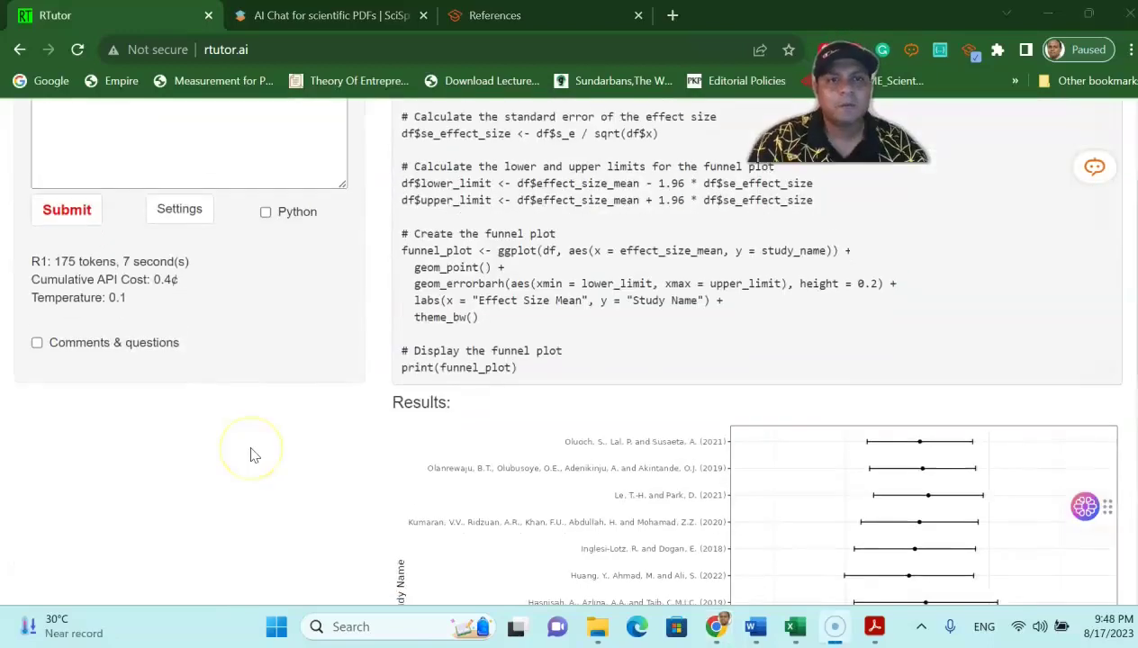
- Examine the generated funnel plot code and the resulting plot of effect size mean by study name
scroll(252, 453, "up", 2)
left_click(129, 241)
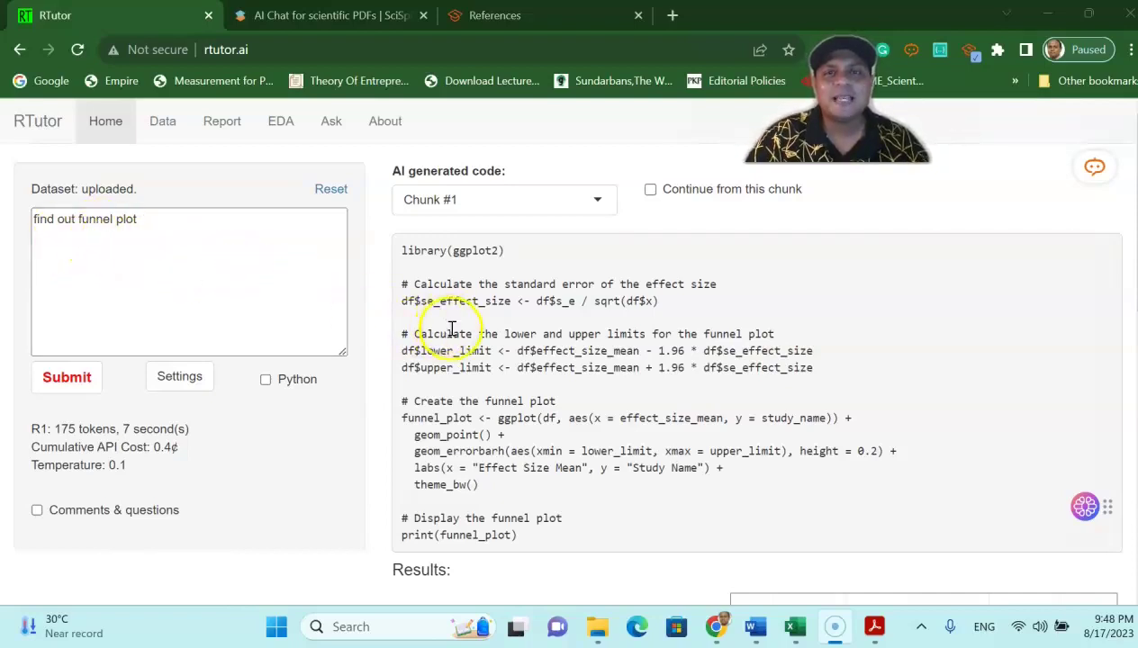
scroll(461, 330, "down", 2)
scroll(432, 327, "up", 2)
scroll(606, 410, "down", 3)
scroll(606, 410, "down", 1)
scroll(781, 367, "down", 1)
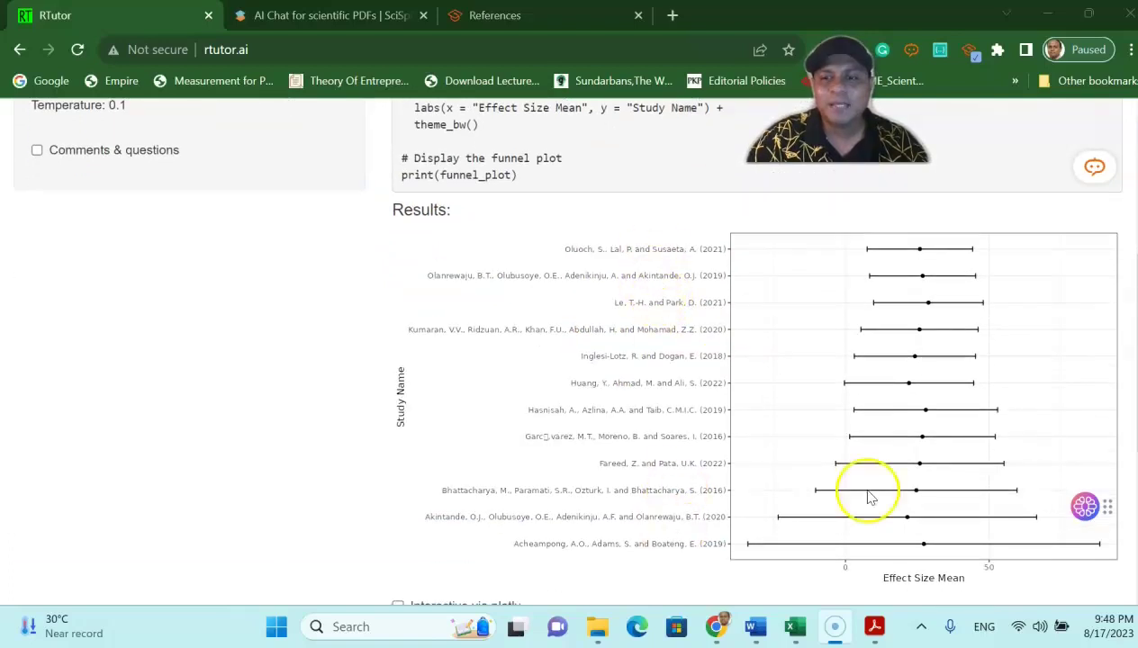
scroll(867, 498, "down", 1)
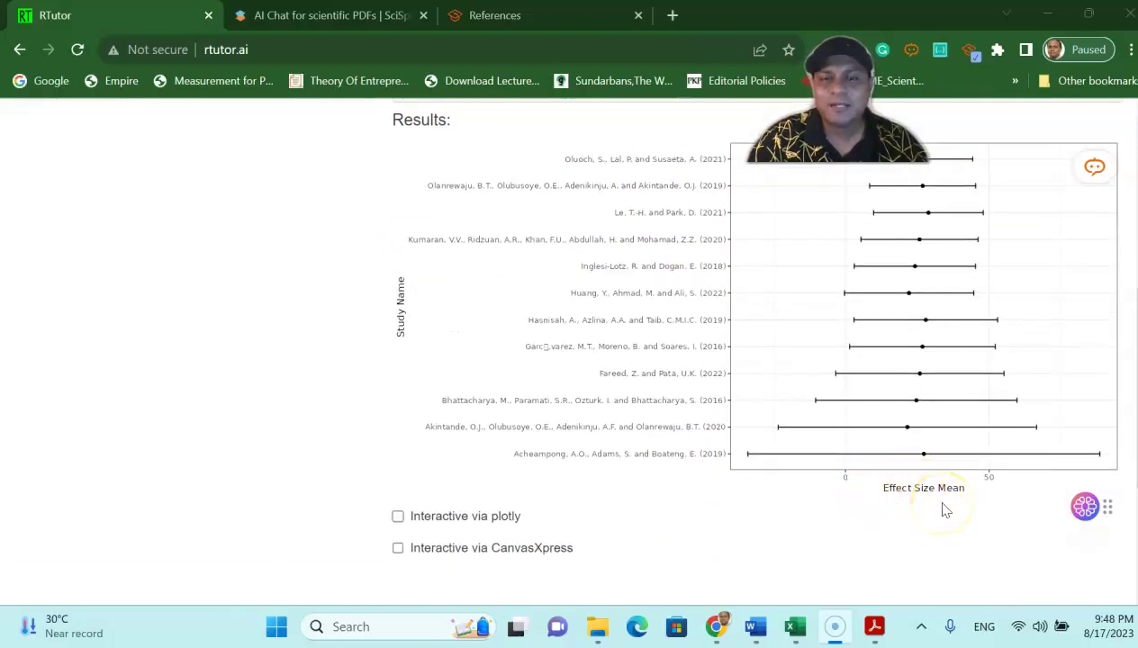
scroll(847, 424, "up", 1)
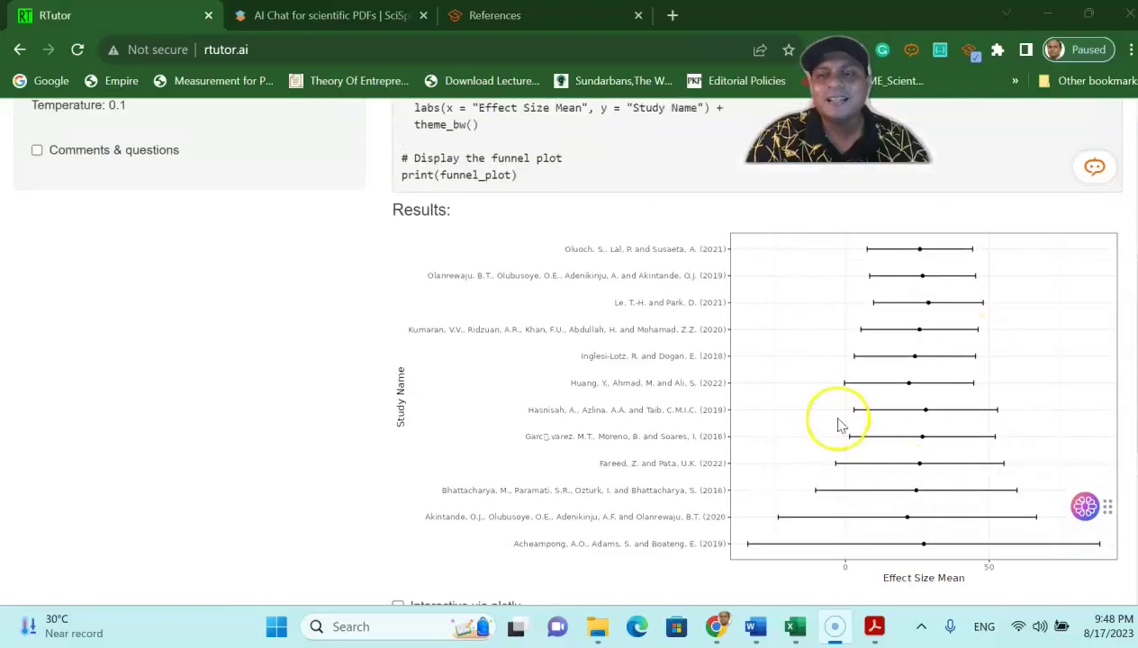
scroll(854, 429, "up", 1)
scroll(854, 430, "up", 3)
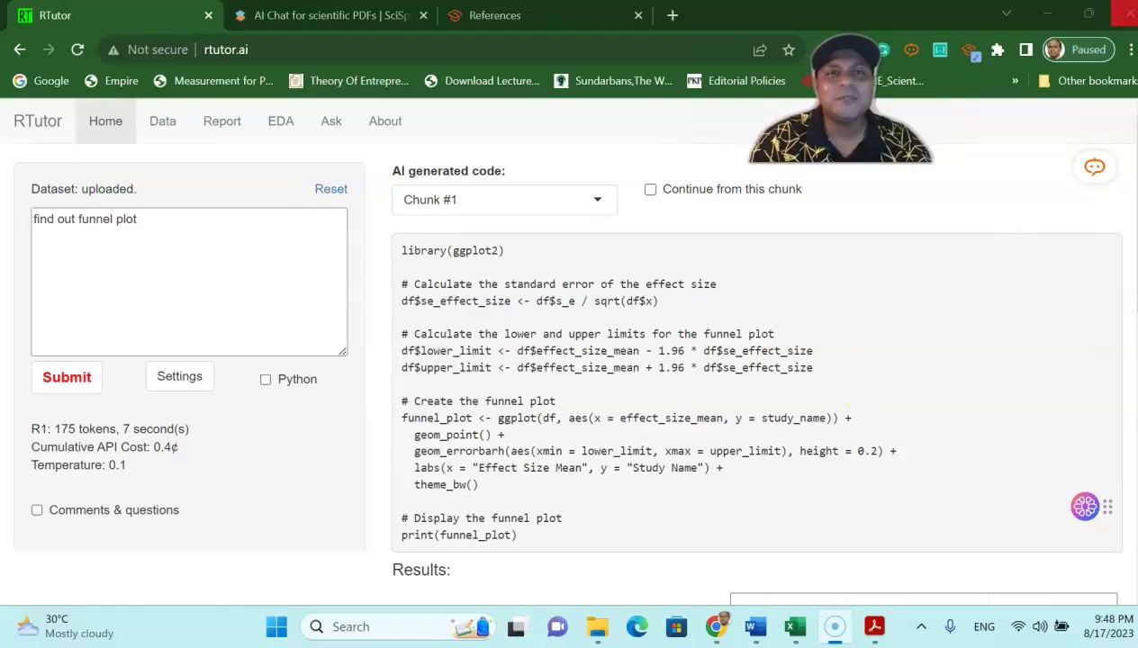
- Switch to SciSpace and upload 484.pdf to Copilot - Read with AI, saving it in the untitled collection
left_click(378, 15)
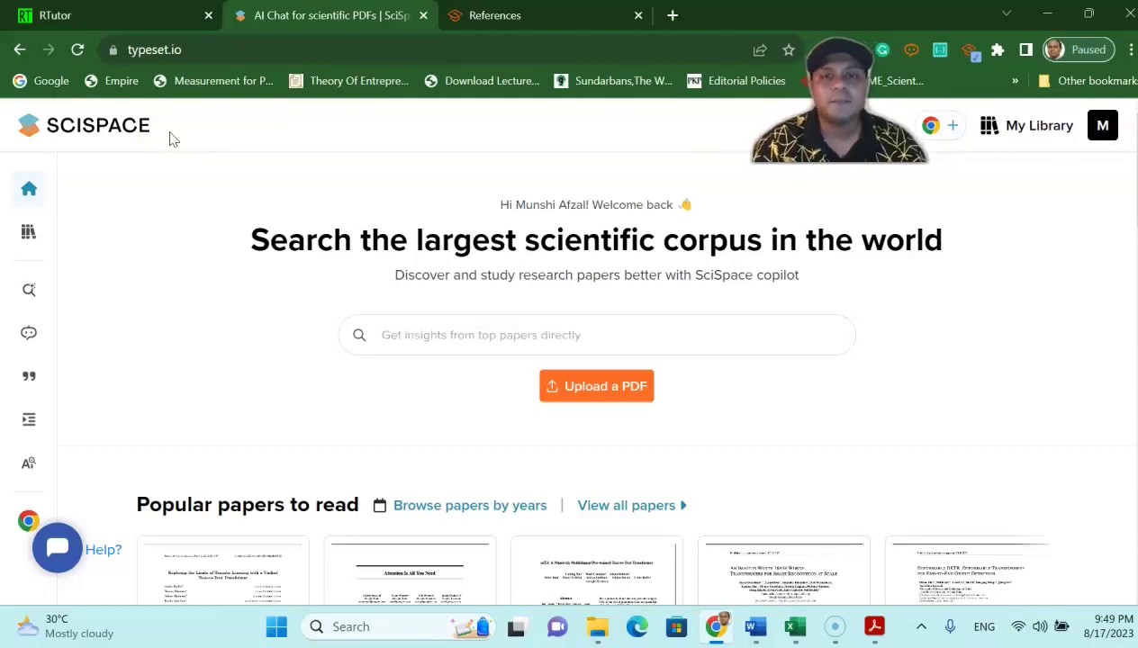
mouse_move(13, 255)
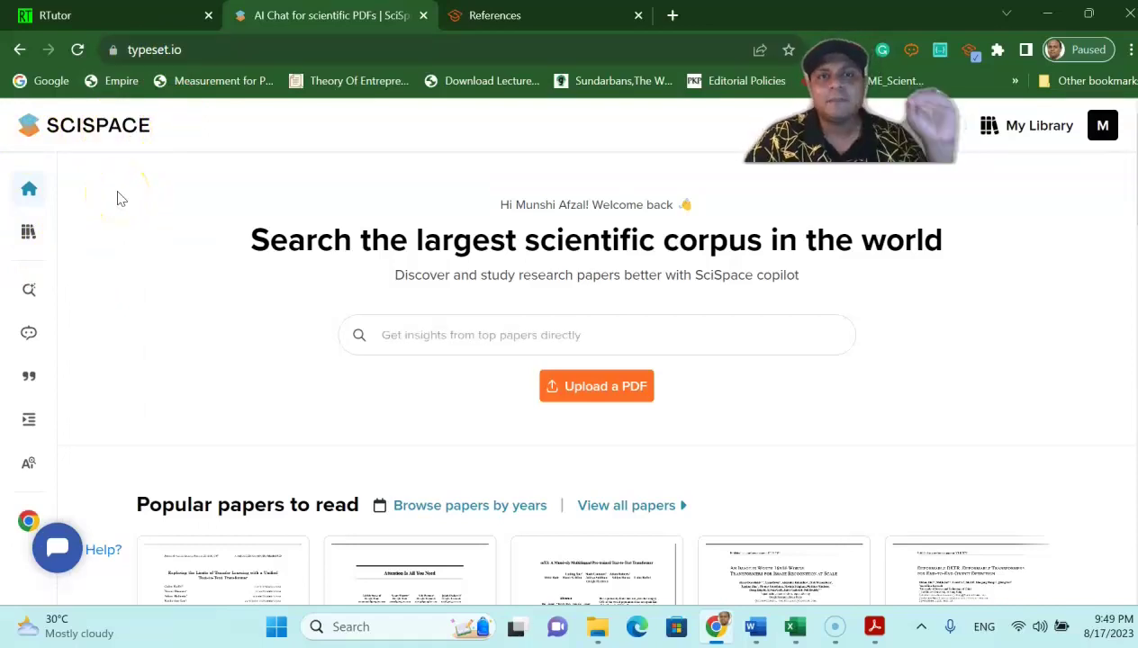
mouse_move(9, 187)
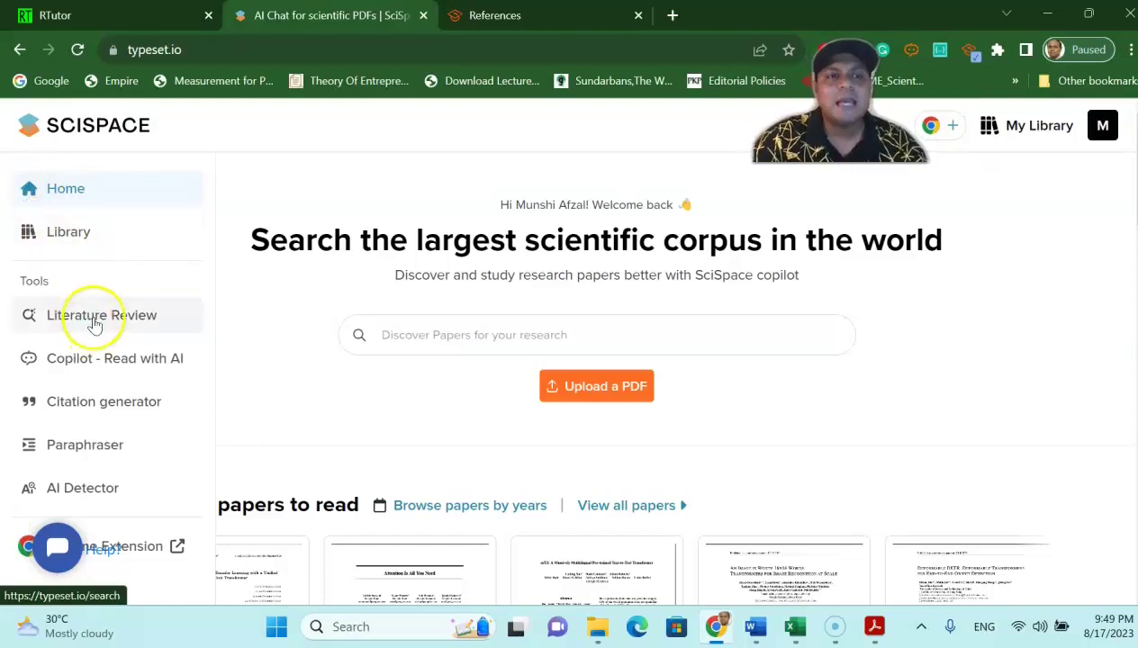
left_click(147, 362)
left_click(163, 280)
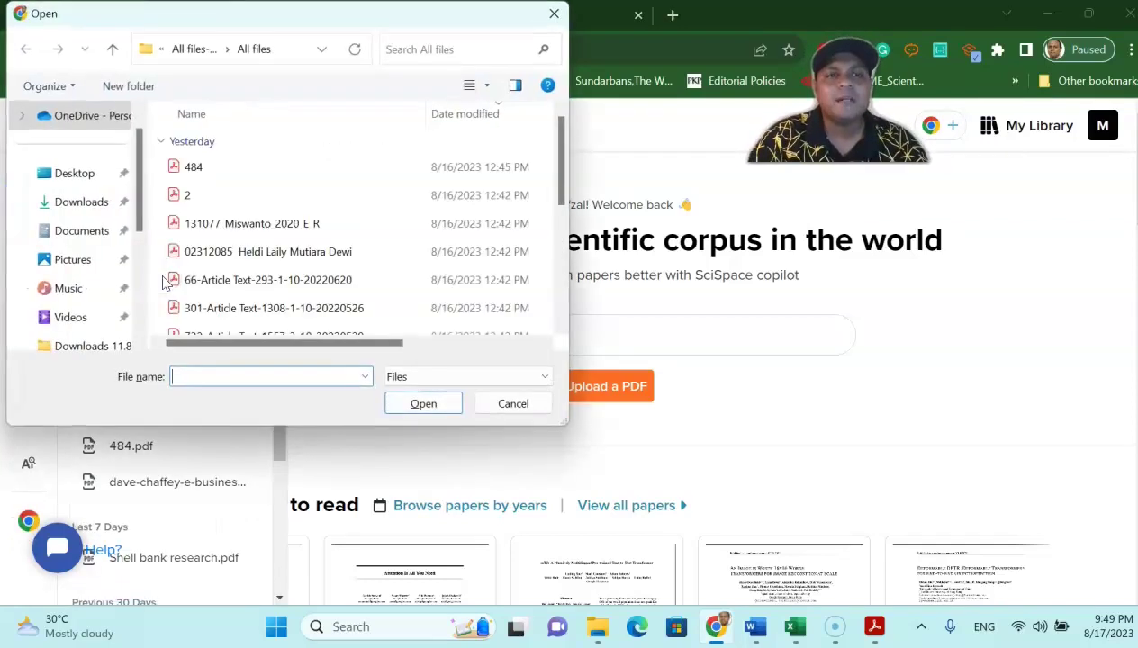
left_click(196, 169)
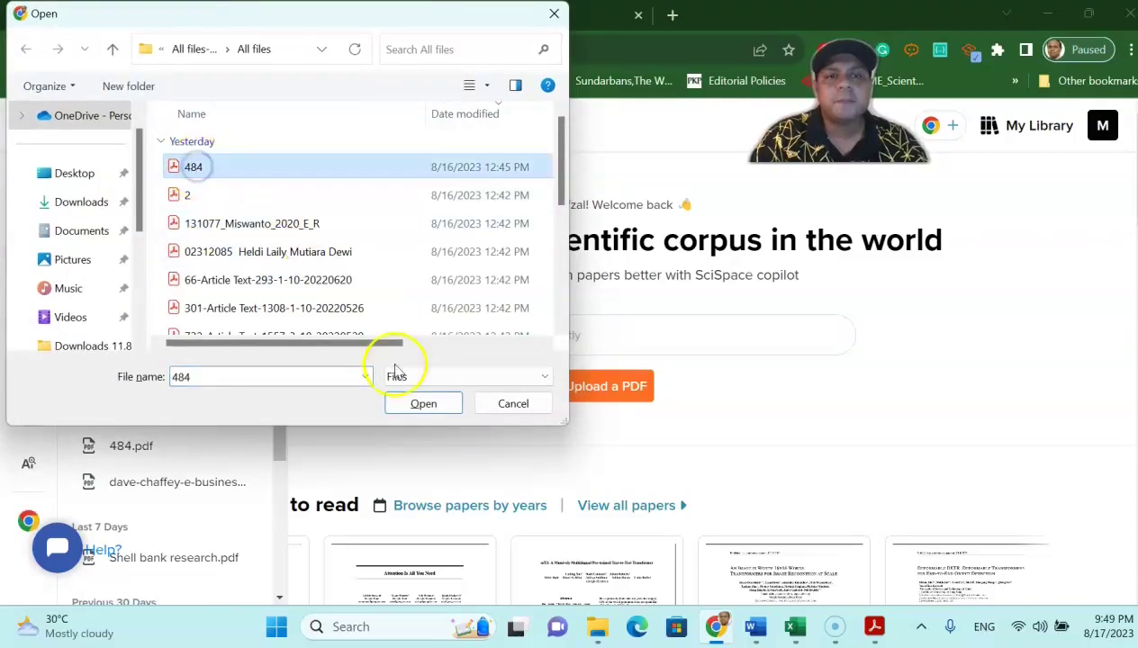
left_click(406, 402)
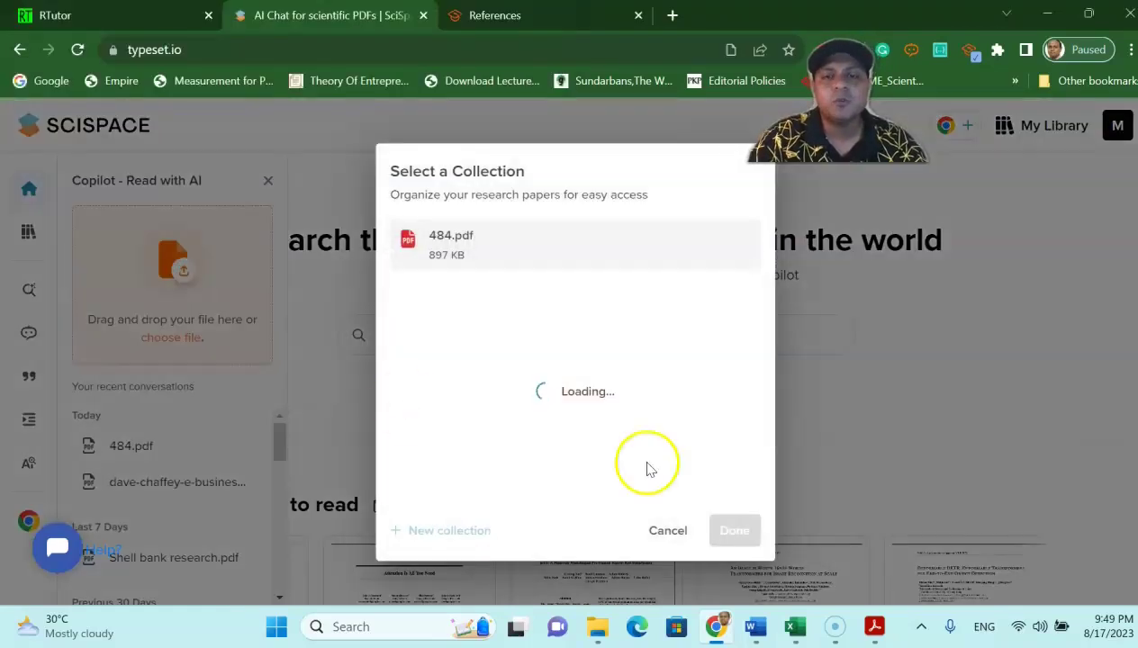
left_click(509, 373)
left_click(726, 459)
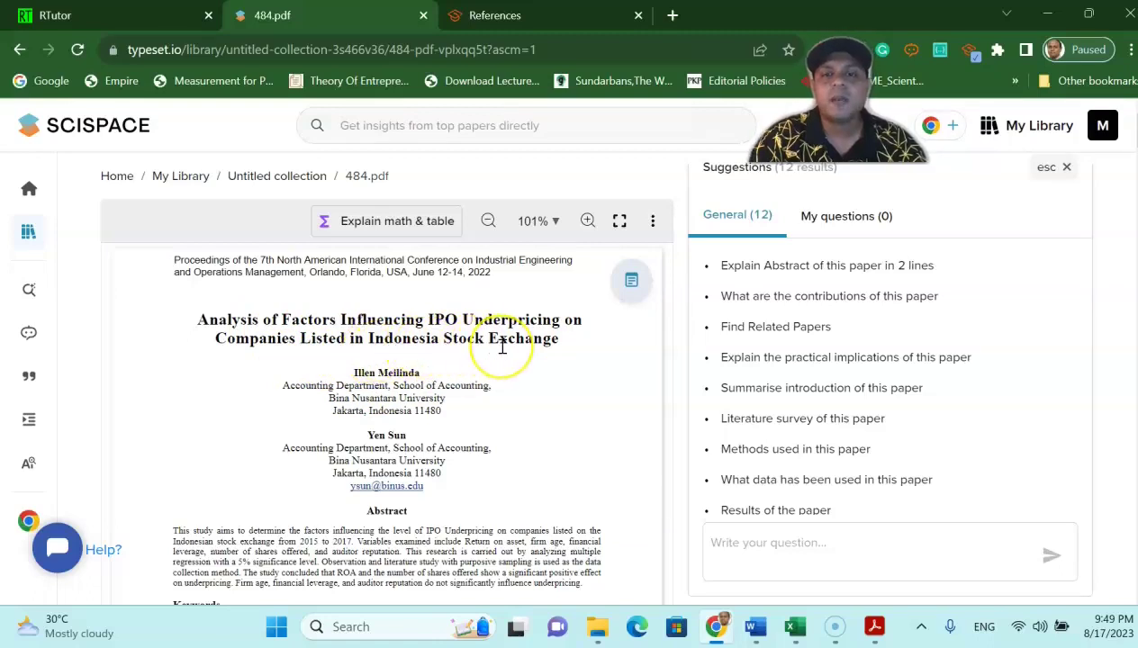
- Ask Copilot to summarise the introduction of the paper and read through its answer
left_click(843, 389)
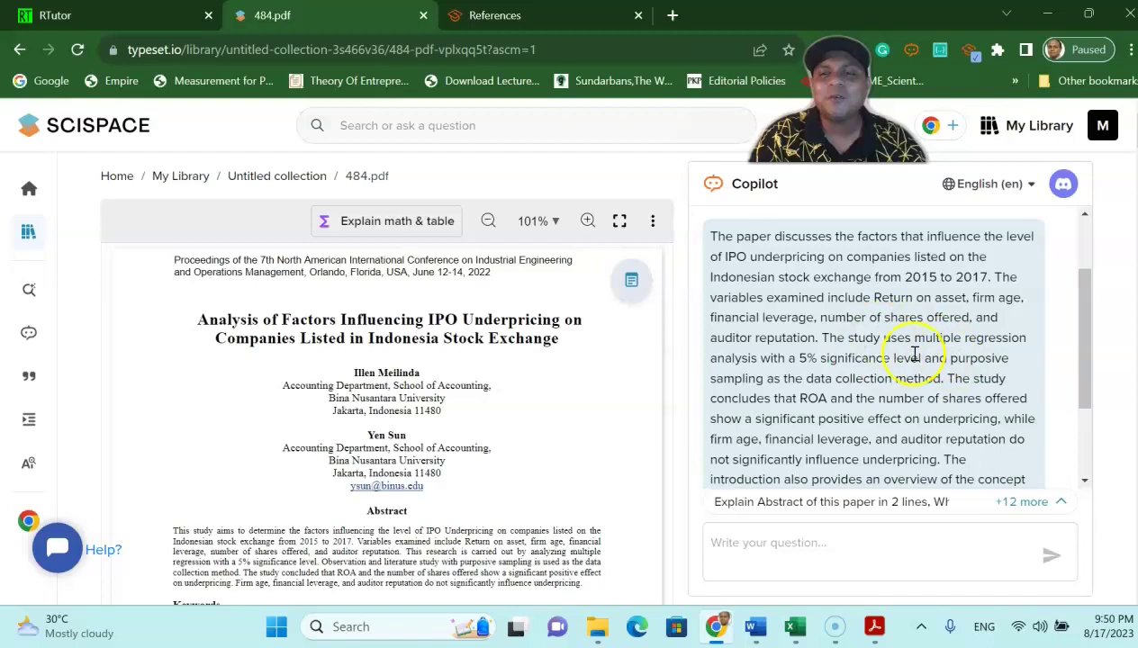
scroll(915, 354, "down", 3)
scroll(915, 354, "up", 4)
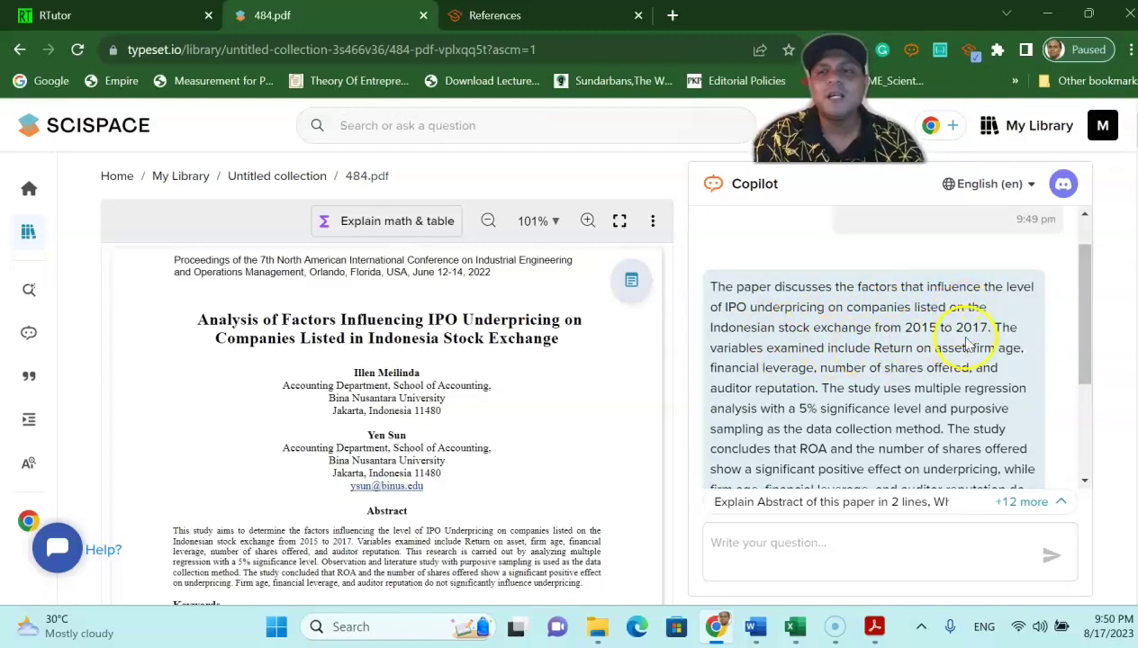
scroll(968, 340, "down", 2)
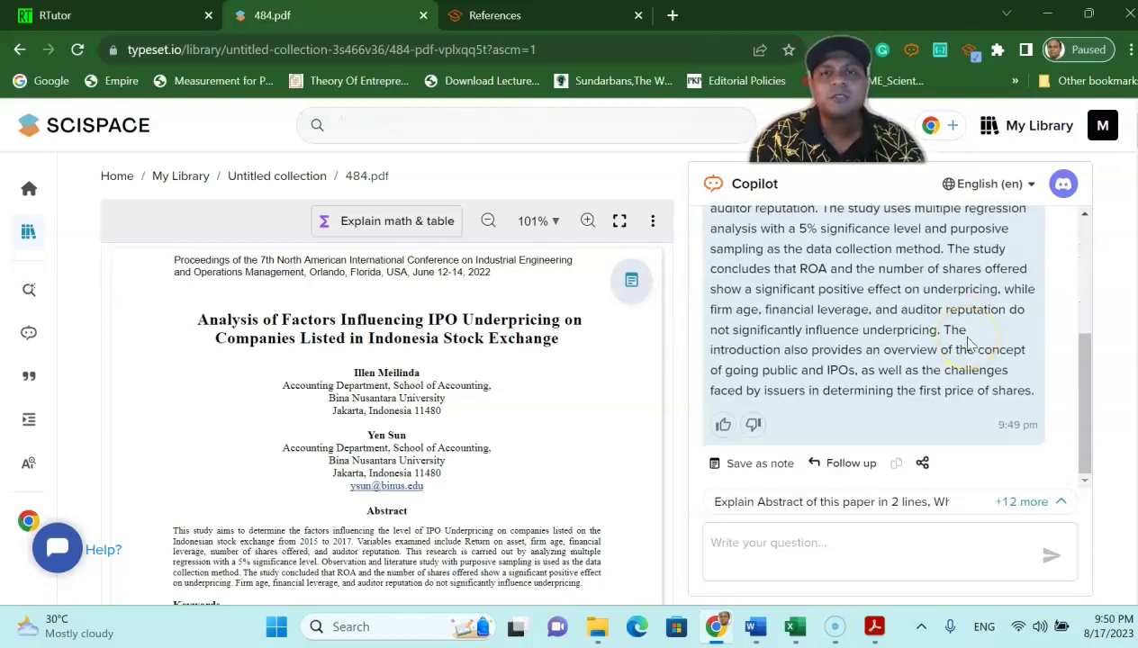
- Have Copilot explain Table 2, the One-Sample Kolmogorov-Smirnov Test, by capturing the whole table with Explain math & table
scroll(521, 420, "down", 15)
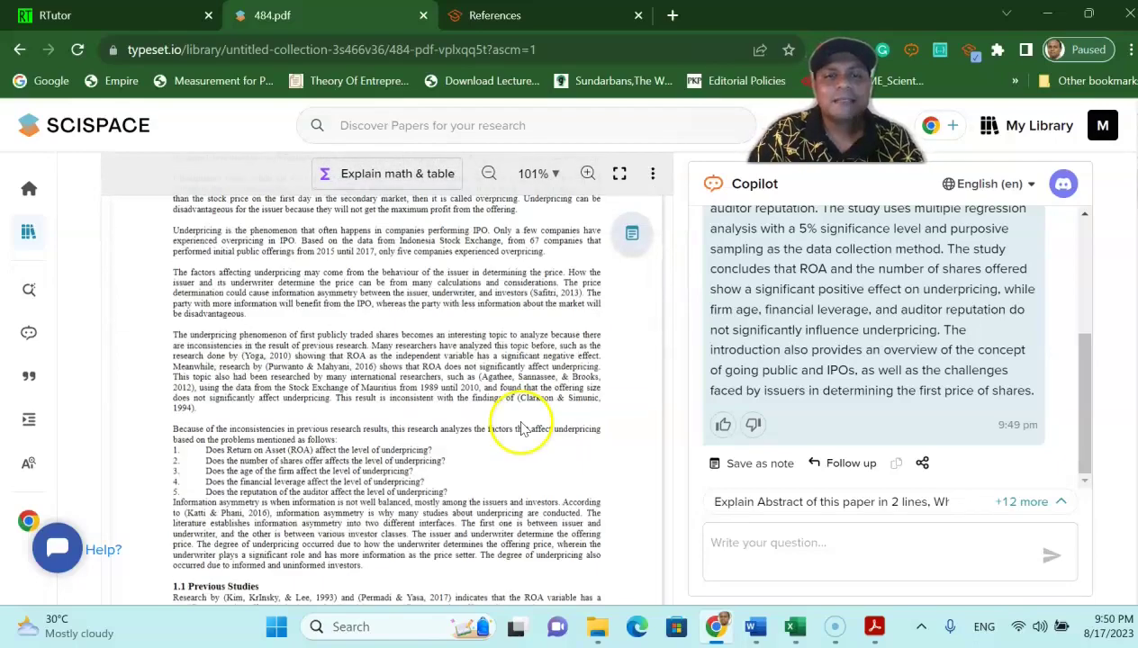
scroll(521, 423, "down", 10)
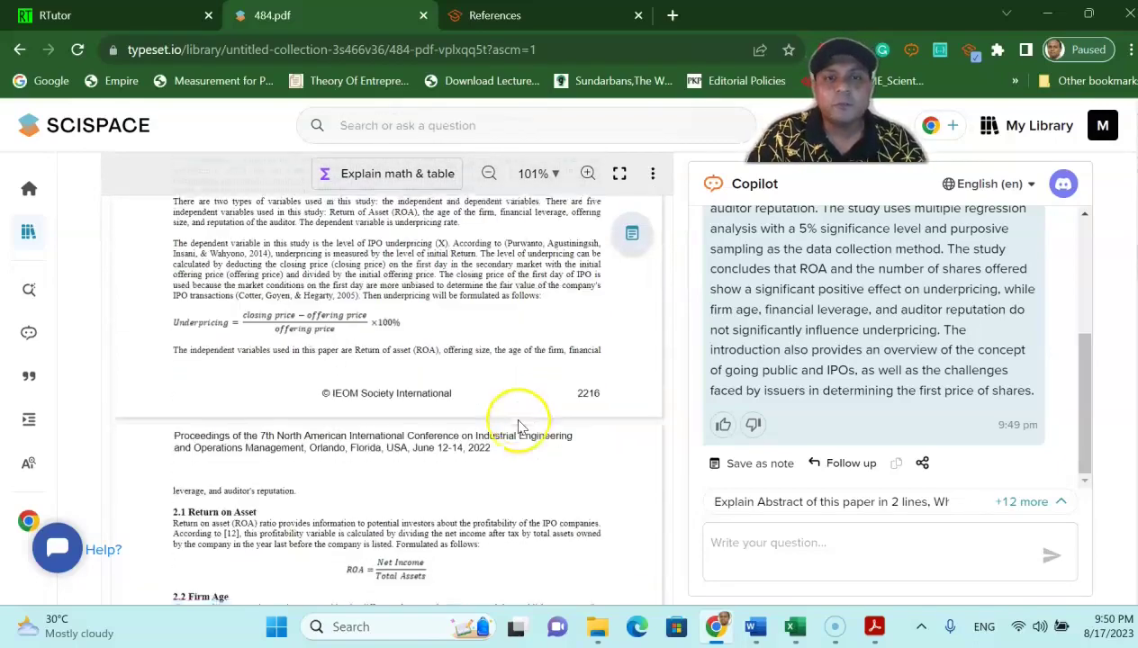
scroll(521, 425, "up", 4)
scroll(504, 428, "down", 4)
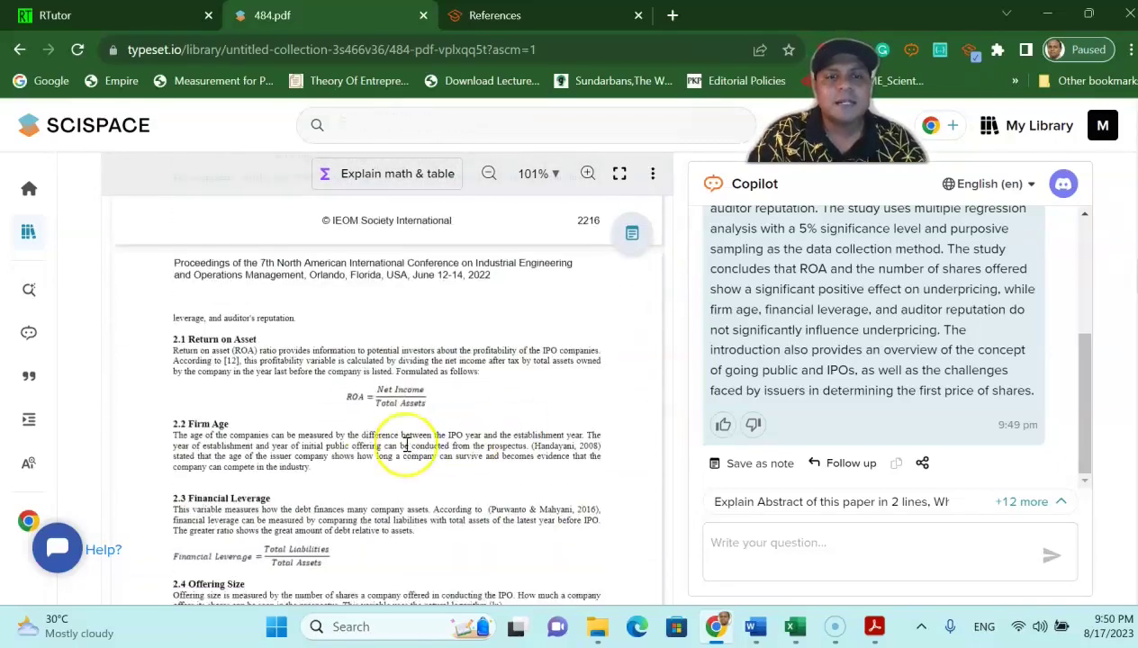
left_click(341, 399)
scroll(384, 404, "down", 8)
scroll(384, 407, "down", 3)
left_click(387, 174)
left_click_drag(156, 307, 613, 459)
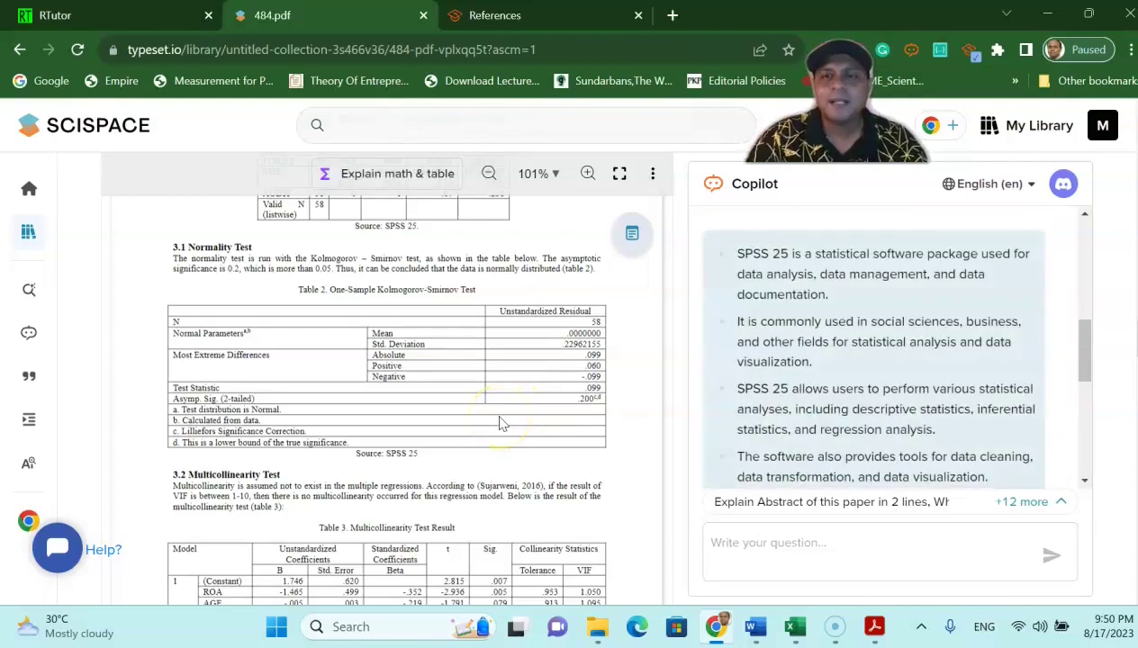
- Examine Copilot's explanation of the Kolmogorov-Smirnov table together with the captured table image
scroll(863, 298, "down", 3)
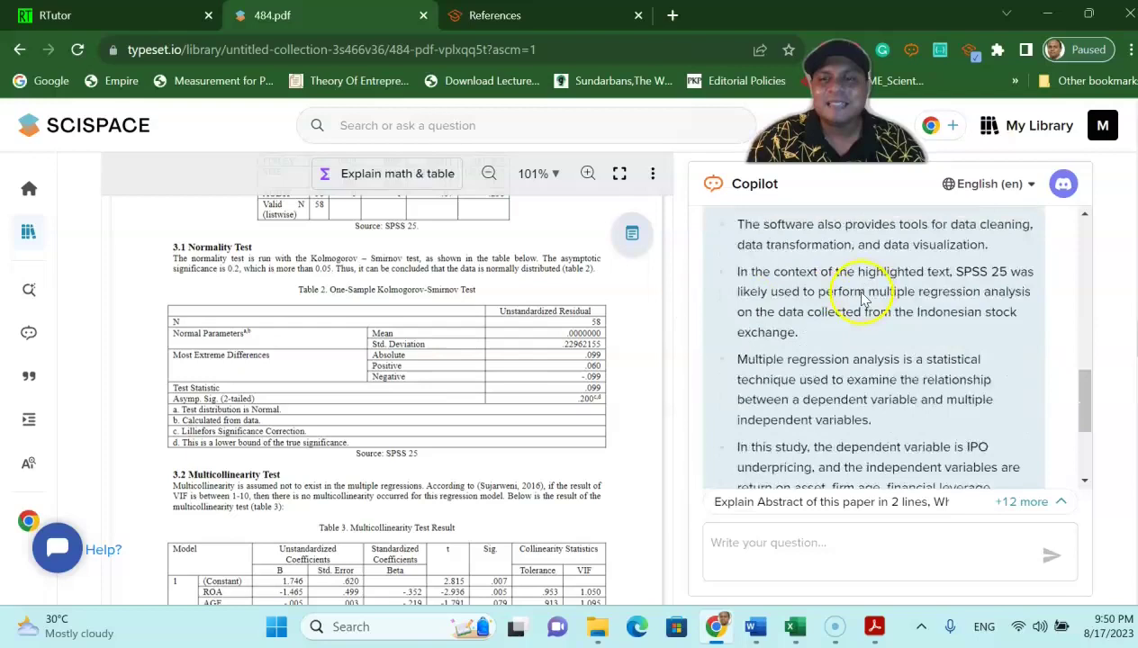
scroll(863, 297, "down", 2)
scroll(857, 318, "up", 6)
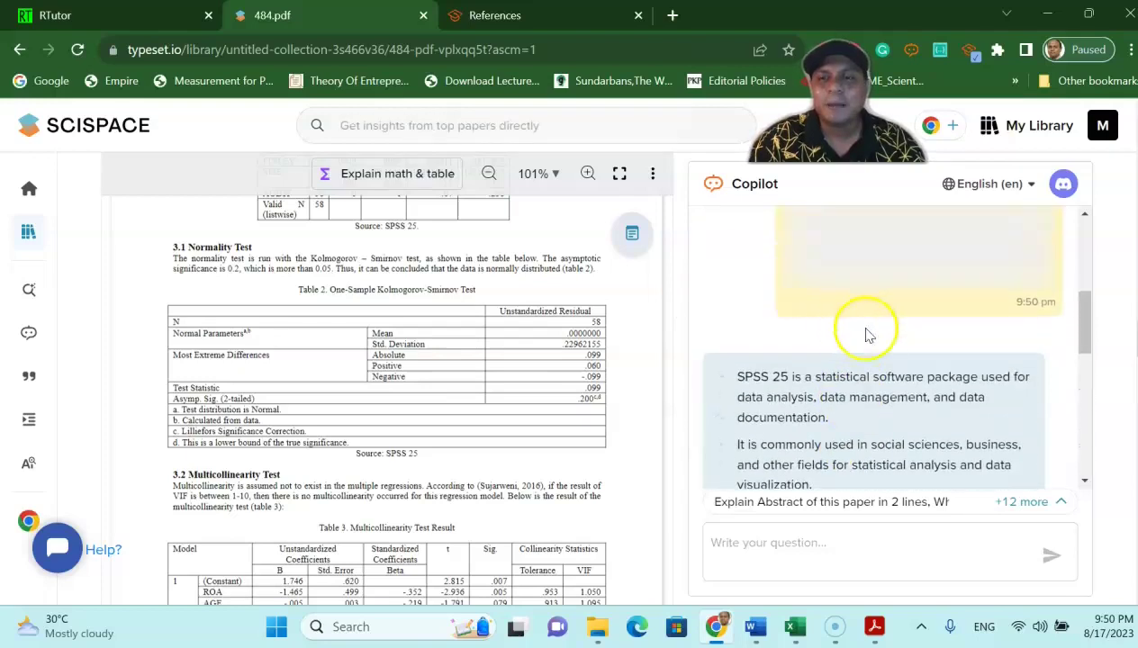
scroll(909, 331, "up", 1)
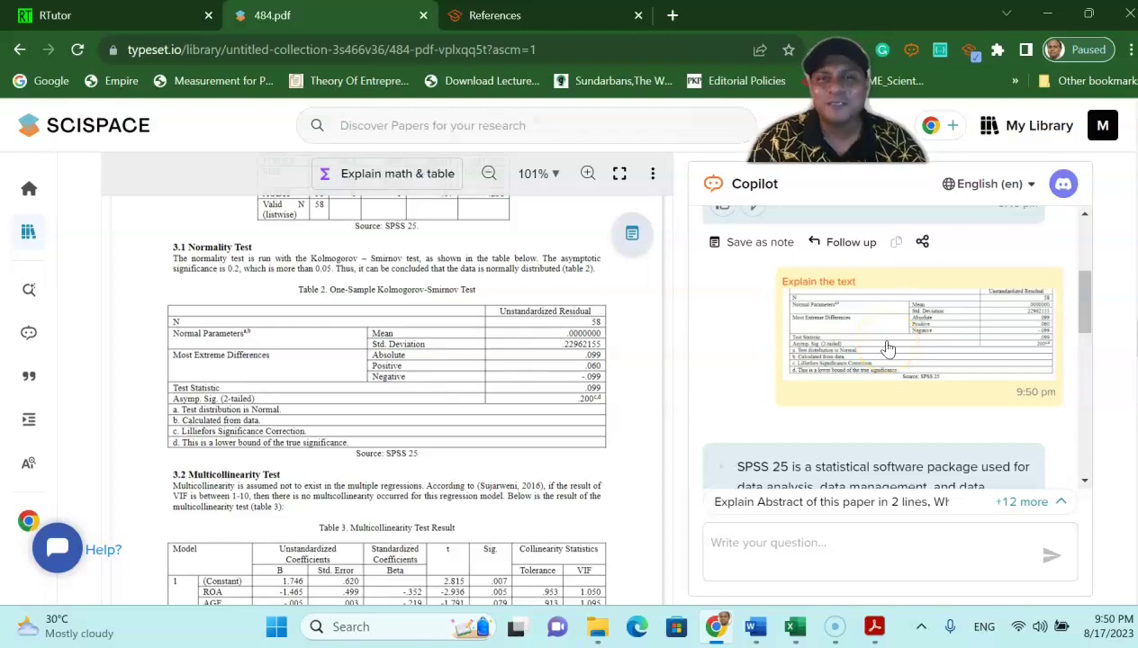
scroll(888, 347, "down", 2)
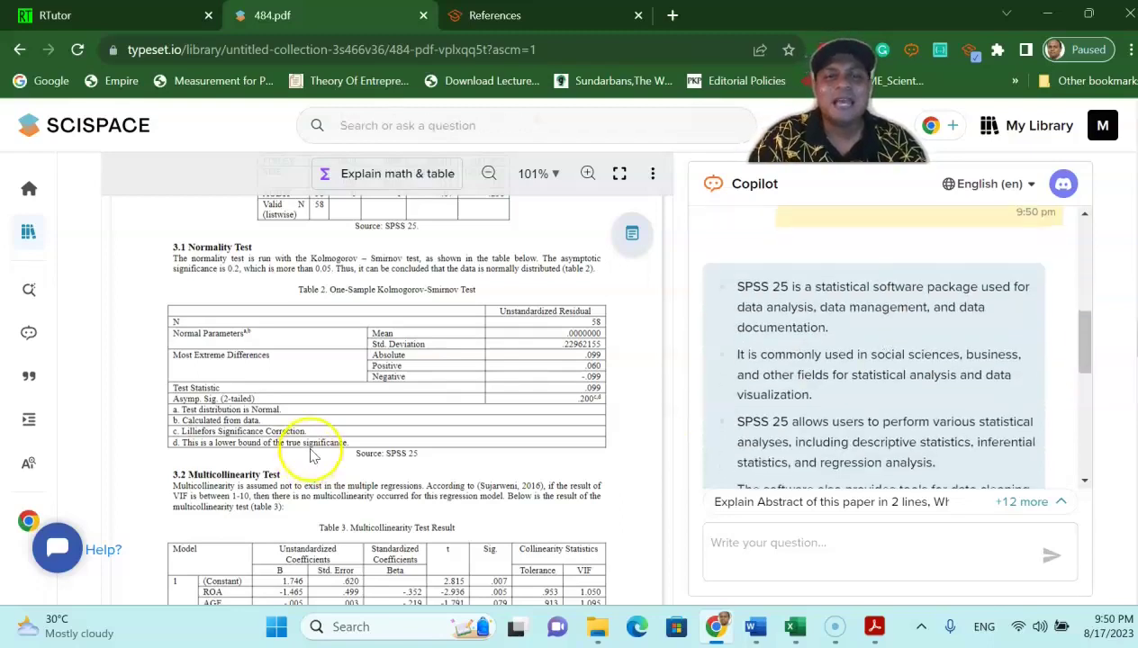
- Capture Table 3, the Multicollinearity Test Result, for Copilot to explain and read through the explanation
scroll(304, 457, "down", 2)
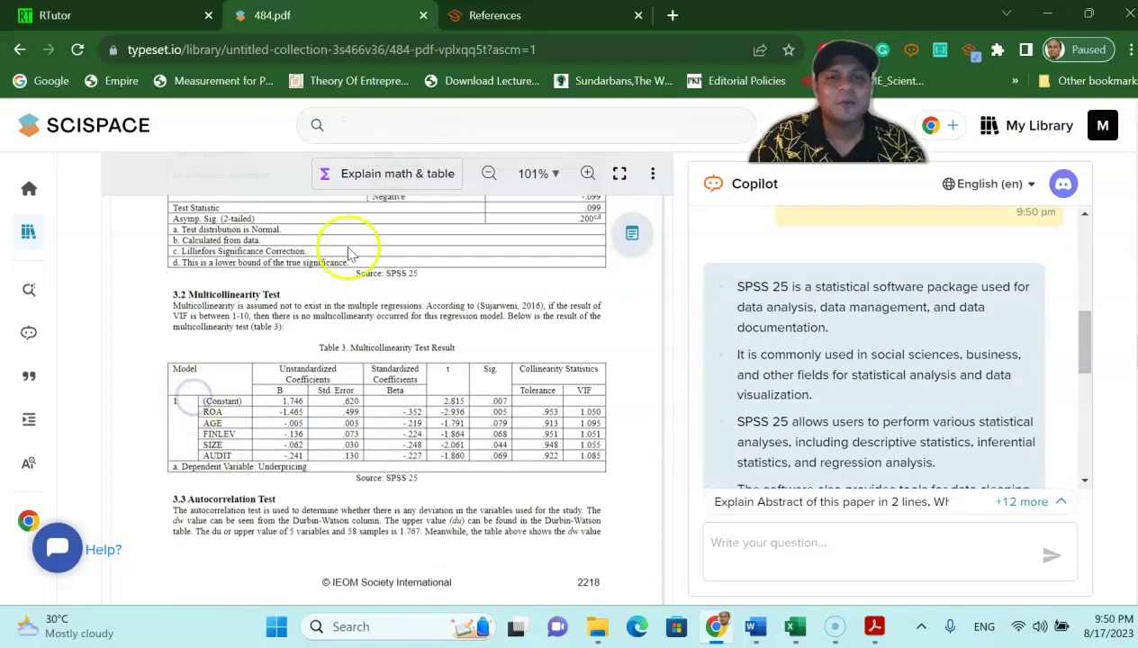
left_click(348, 174)
left_click_drag(156, 353, 635, 486)
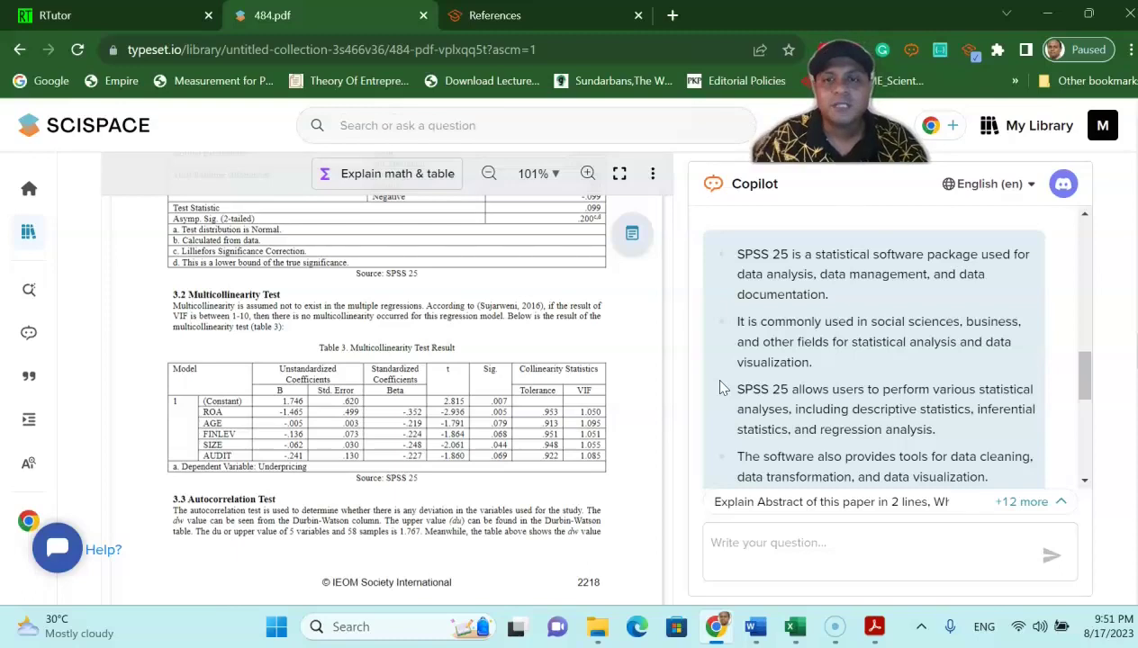
scroll(826, 298, "down", 3)
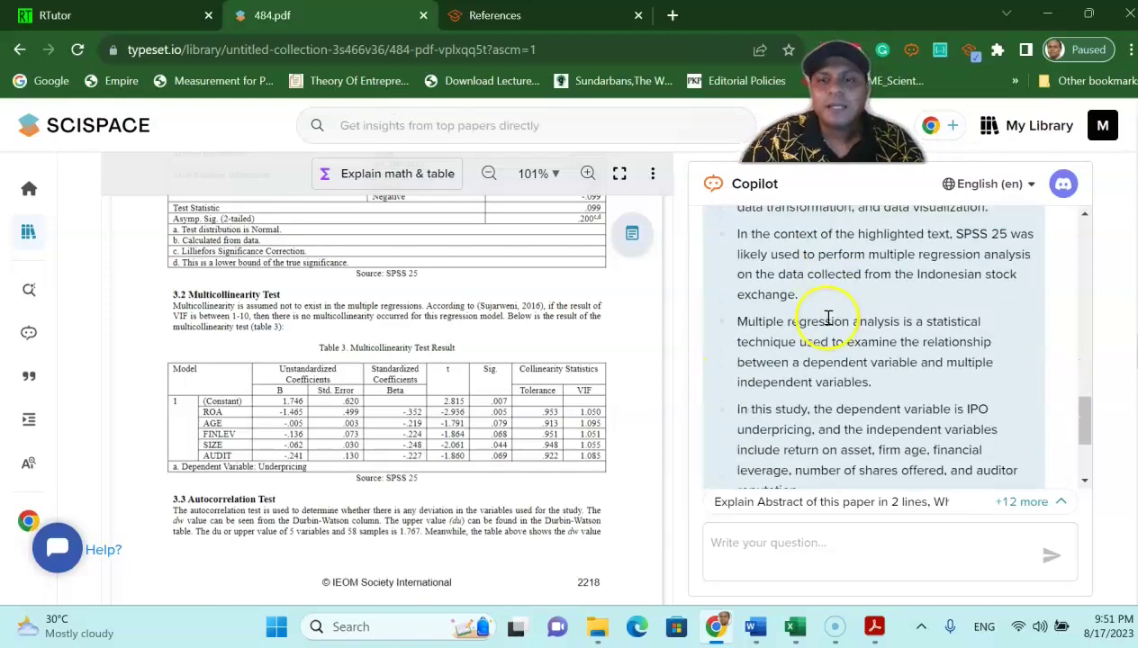
scroll(826, 351, "down", 2)
scroll(826, 347, "up", 5)
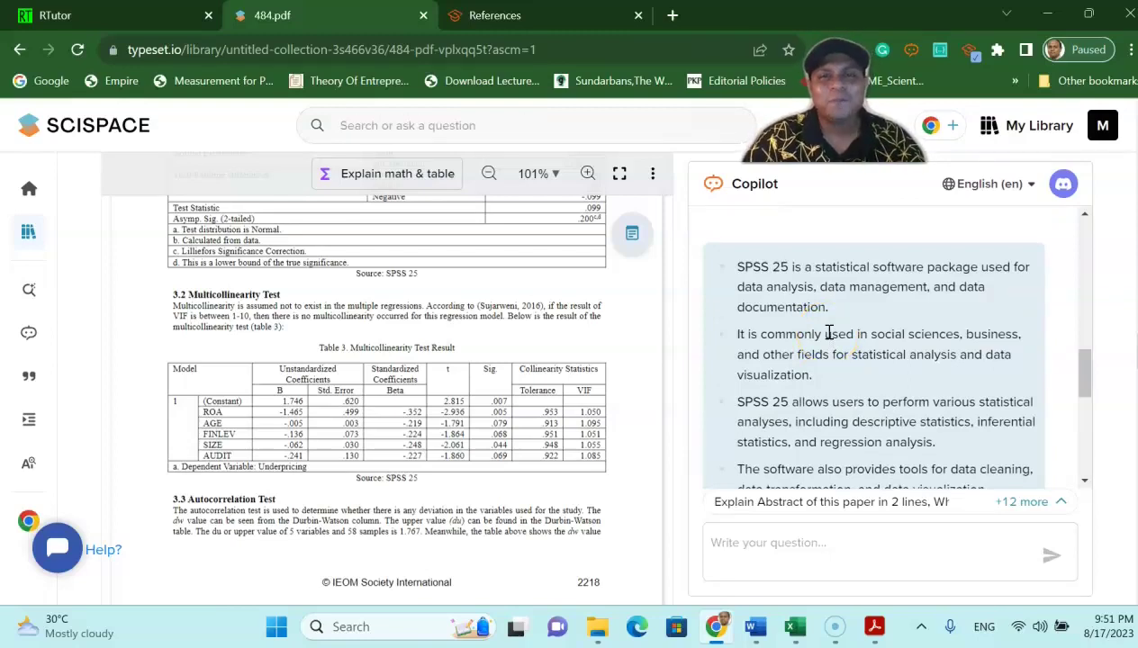
- Switch to Scribbr's Citation Generator, browse the citation style options of the References list and save it with APA 7th edition
left_click(495, 15)
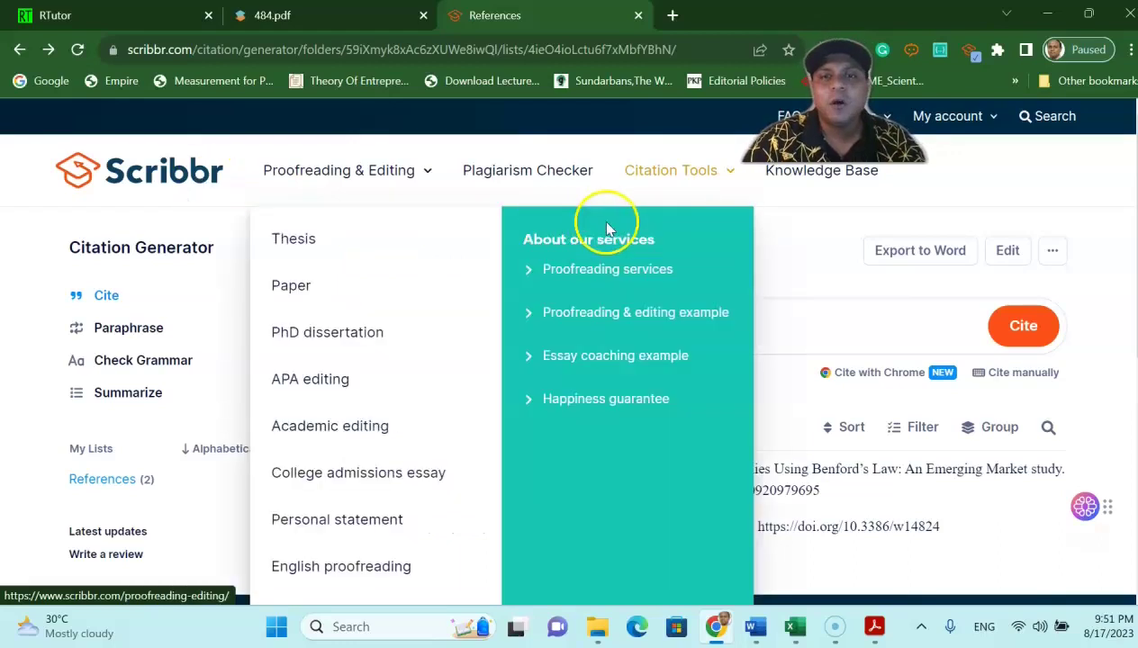
mouse_move(661, 178)
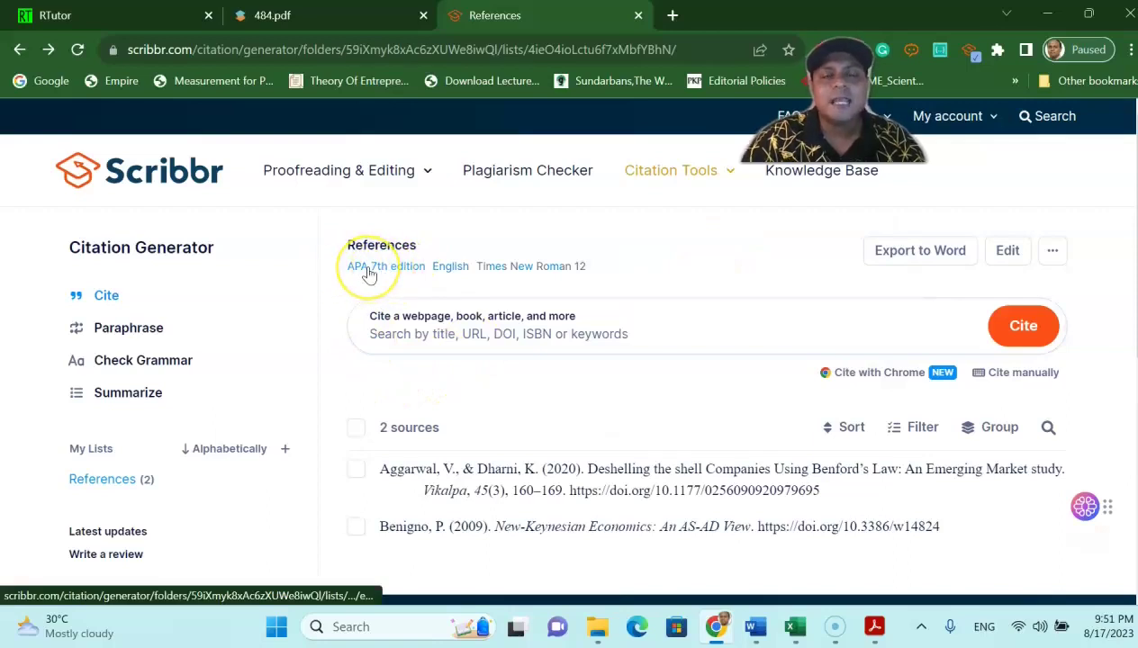
left_click(369, 270)
scroll(433, 333, "down", 2)
left_click(398, 261)
scroll(467, 451, "down", 3)
scroll(467, 432, "down", 8)
scroll(467, 433, "up", 9)
scroll(465, 427, "up", 3)
scroll(465, 406, "up", 2)
left_click(820, 412)
scroll(802, 412, "down", 5)
scroll(735, 467, "up", 1)
left_click(411, 481)
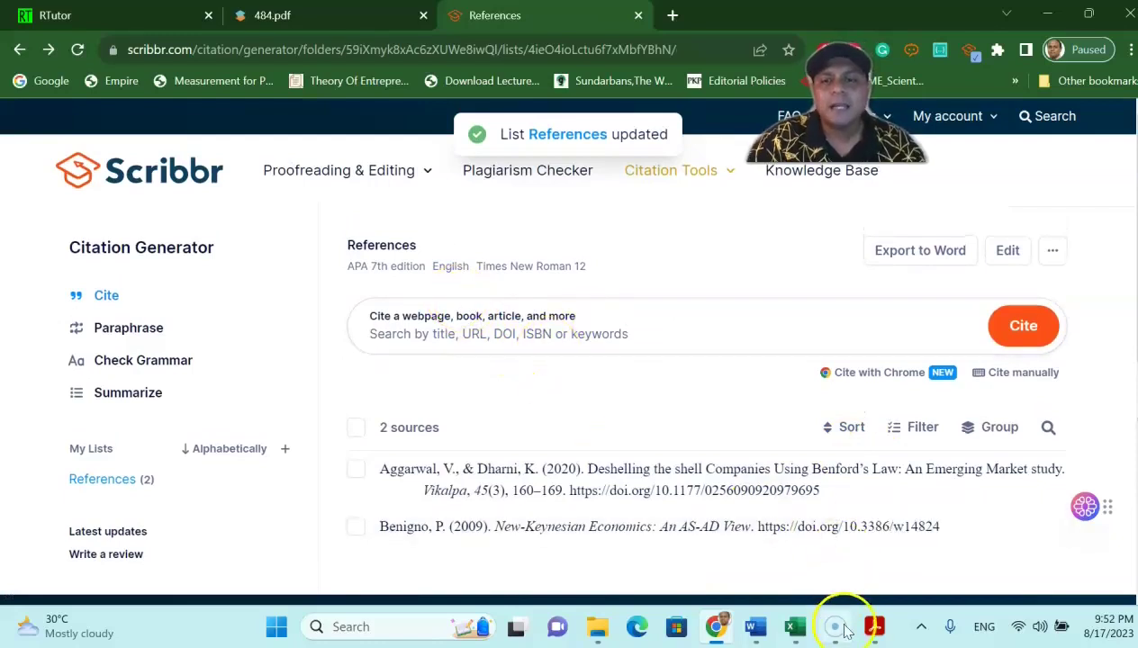
- Switch to the PDF reader and copy the title "Deshelling the Shell Companies Using Benford's Law: An Emerging Market Study" from the open article
left_click(875, 627)
left_click(579, 341)
left_click_drag(579, 341, 477, 377)
right_click(477, 376)
left_click(497, 164)
- Return to Scribbr, search for the copied article title and cite the matching 2020 journal article in the References list
left_click(716, 627)
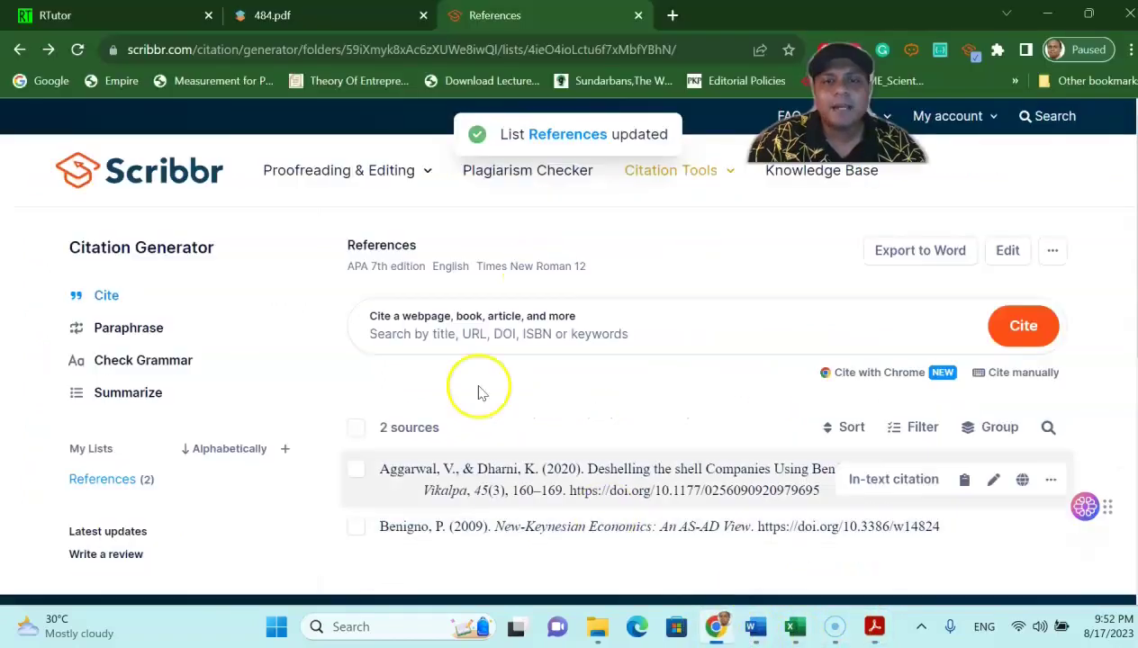
left_click(437, 335)
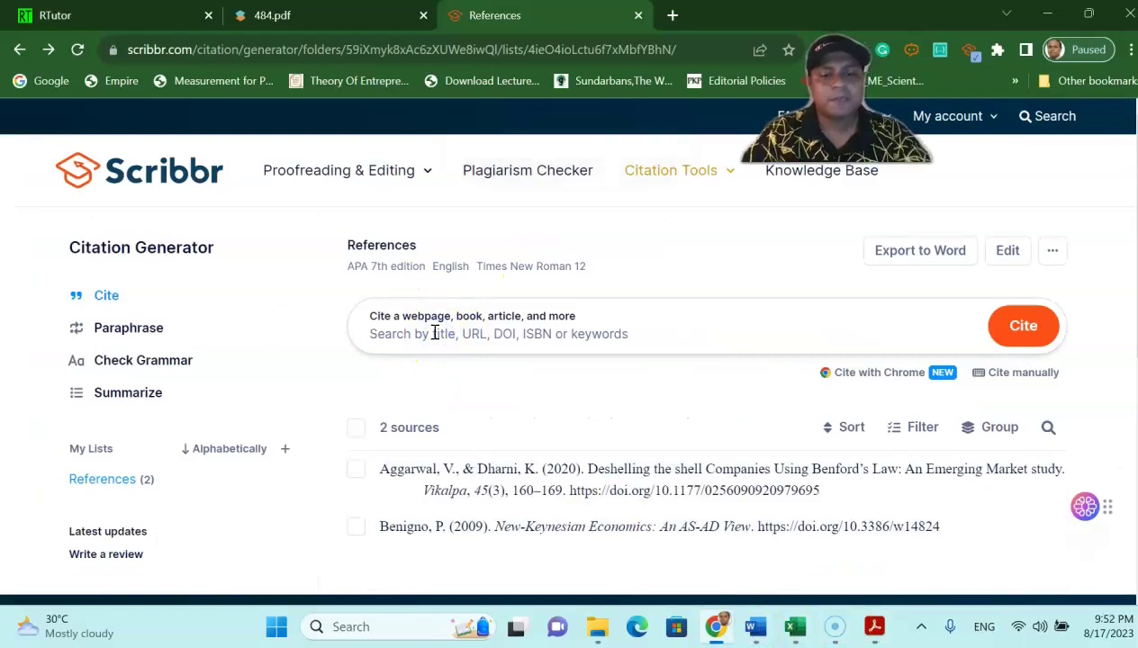
key("ctrl+v")
left_click(1000, 329)
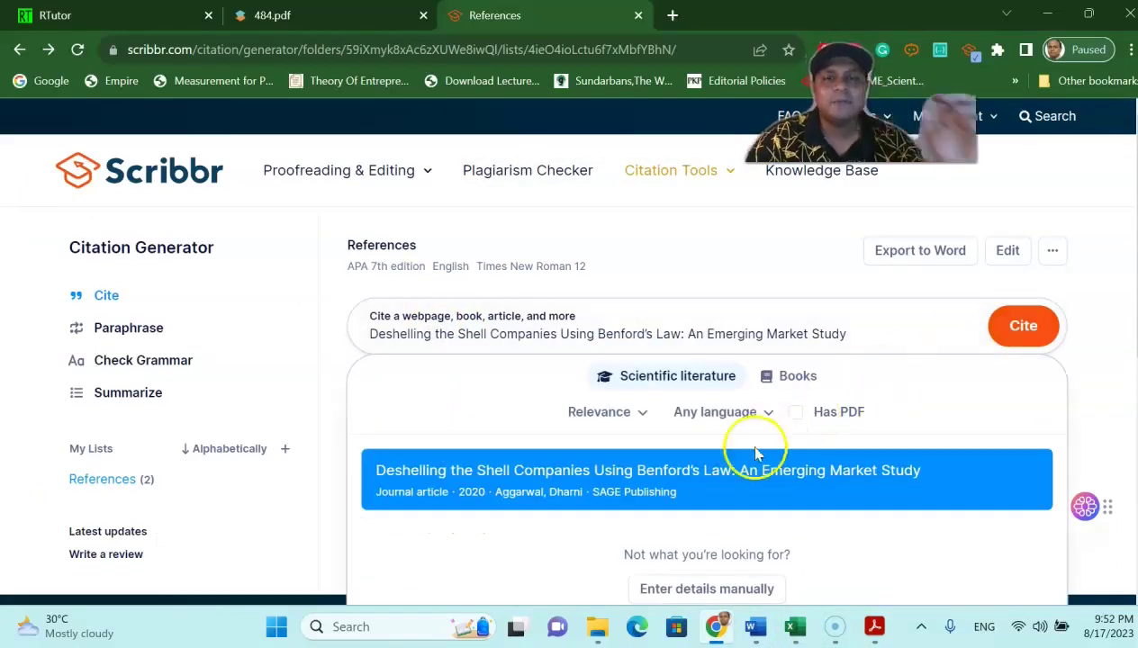
left_click(551, 393)
- Expand the newly cited source and examine its reference list entry and its parenthetical and narrative in-text citations
scroll(638, 424, "down", 1)
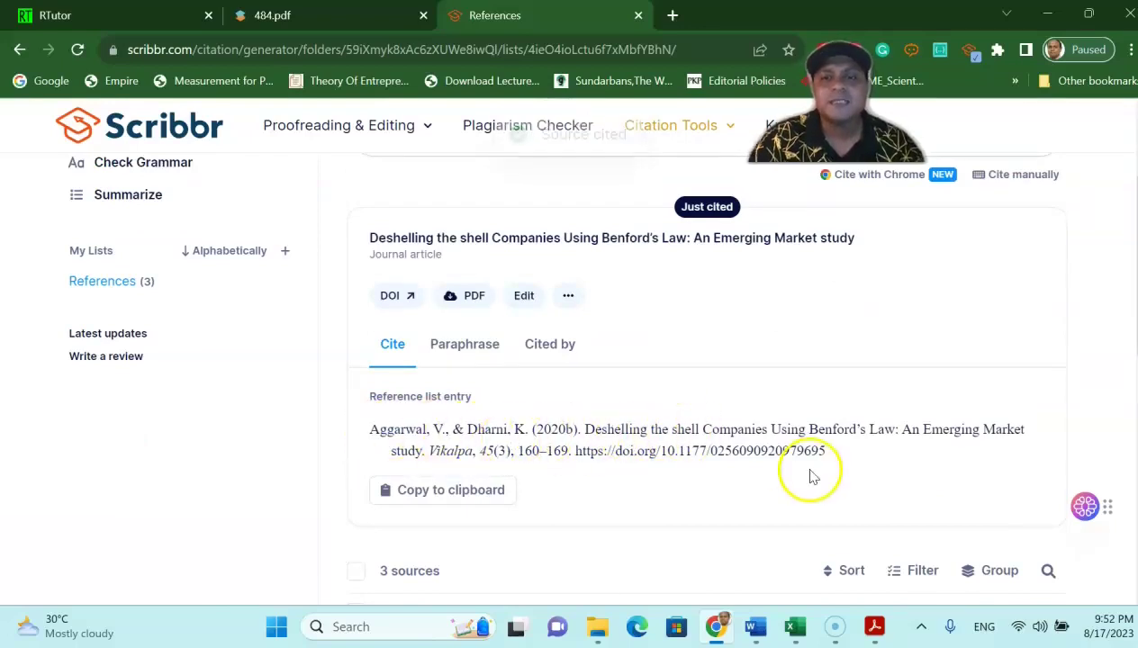
scroll(820, 452, "down", 2)
left_click(815, 442)
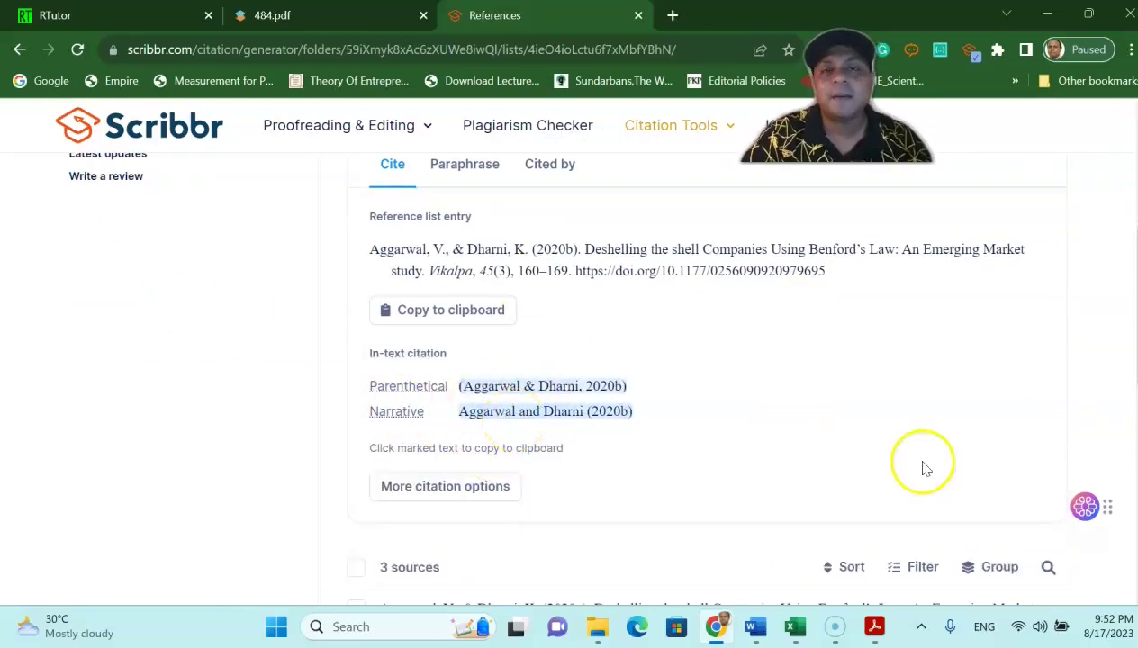
scroll(901, 477, "up", 1)
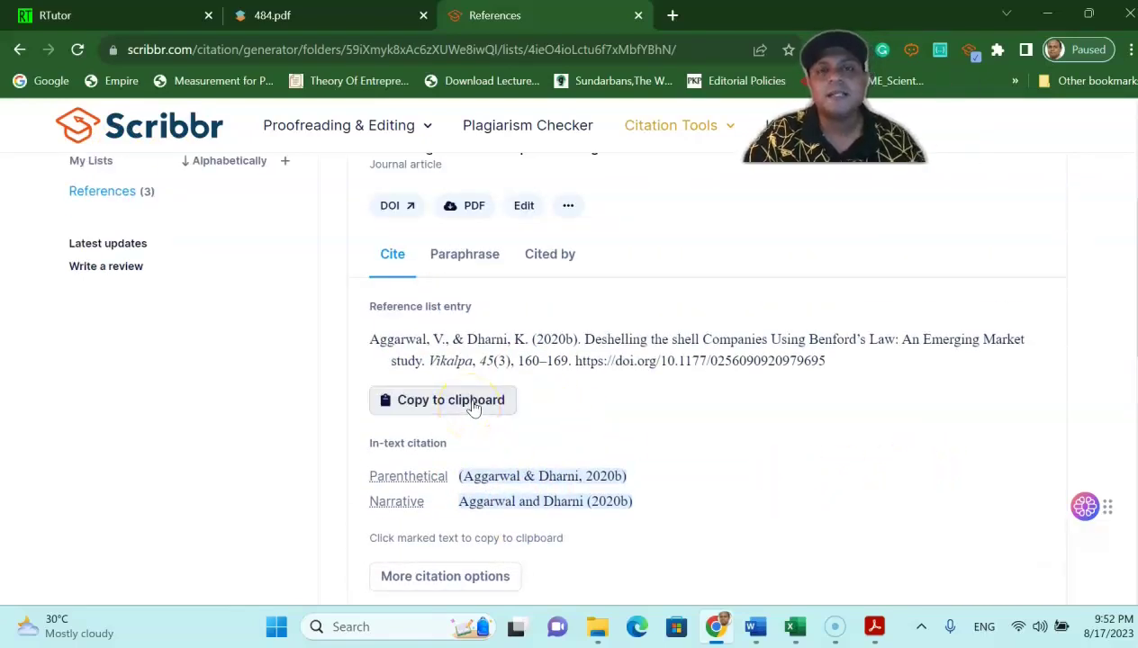
scroll(482, 424, "down", 1)
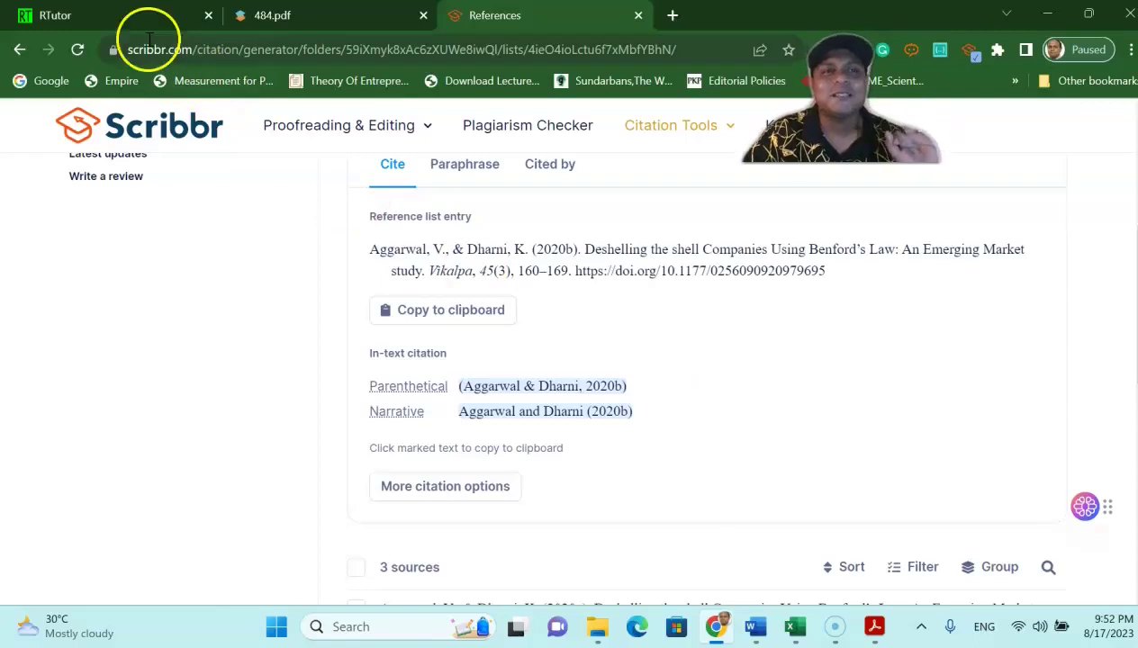
- Revisit the RTutor funnel plot code, the SciSpace paper explanation and the Scribbr citation in turn
left_click(115, 14)
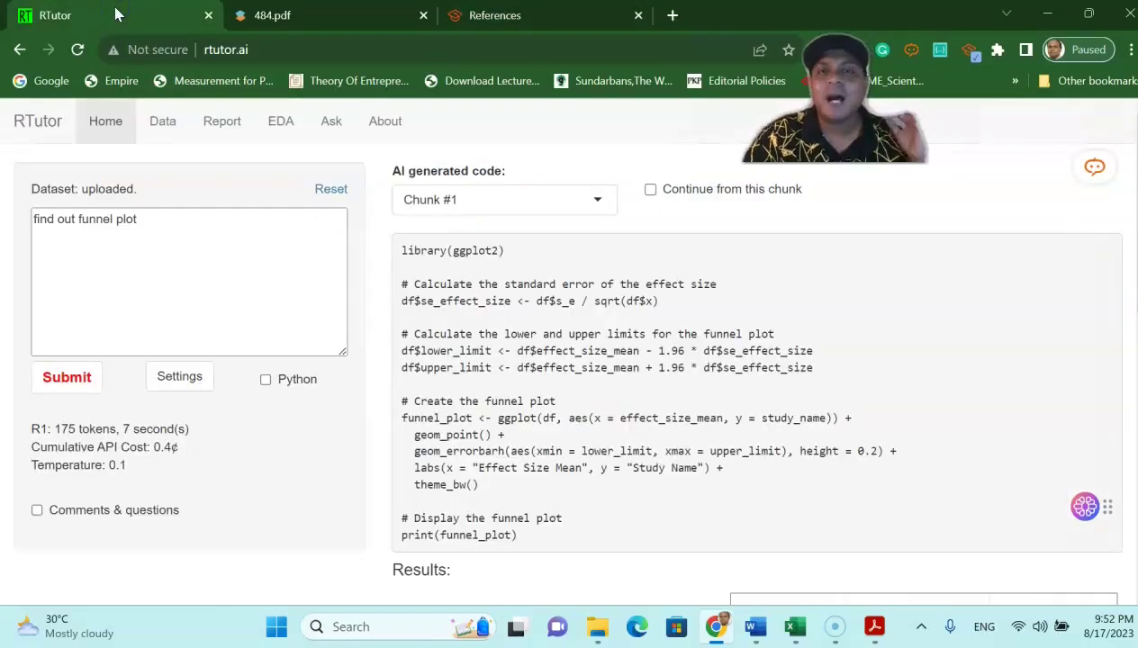
left_click(320, 18)
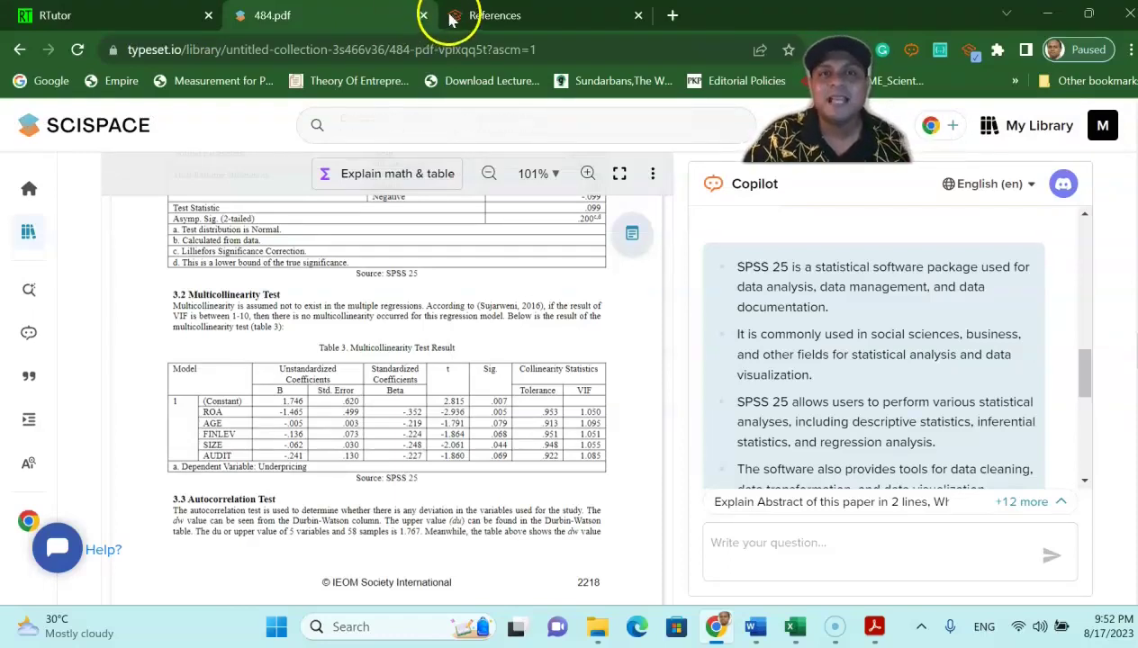
left_click(543, 27)
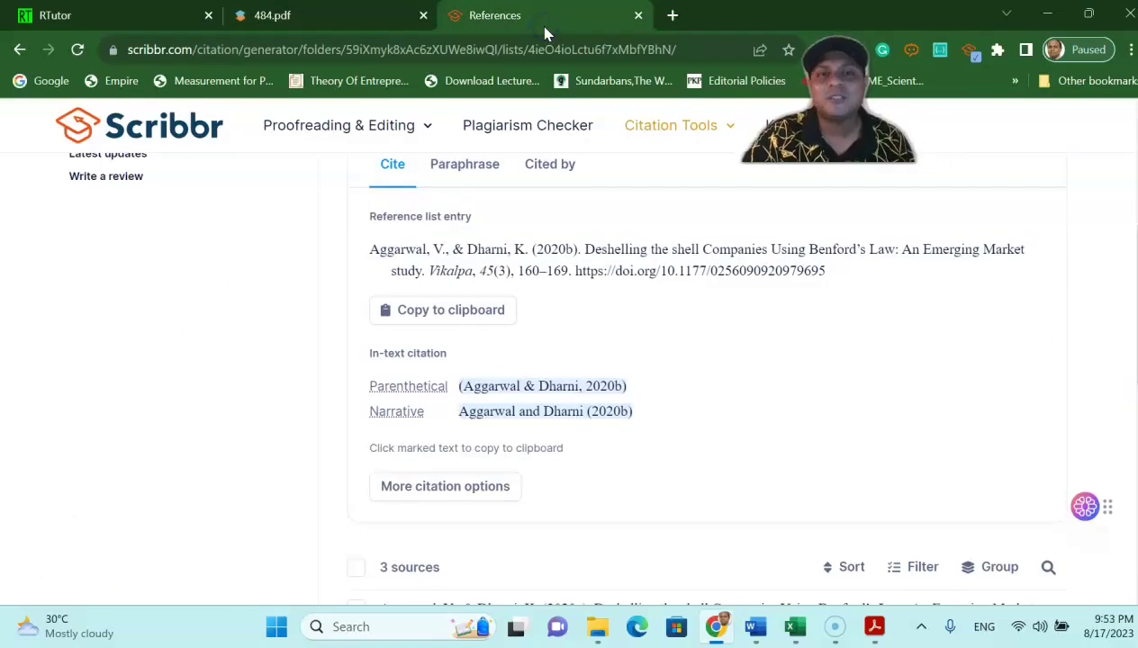